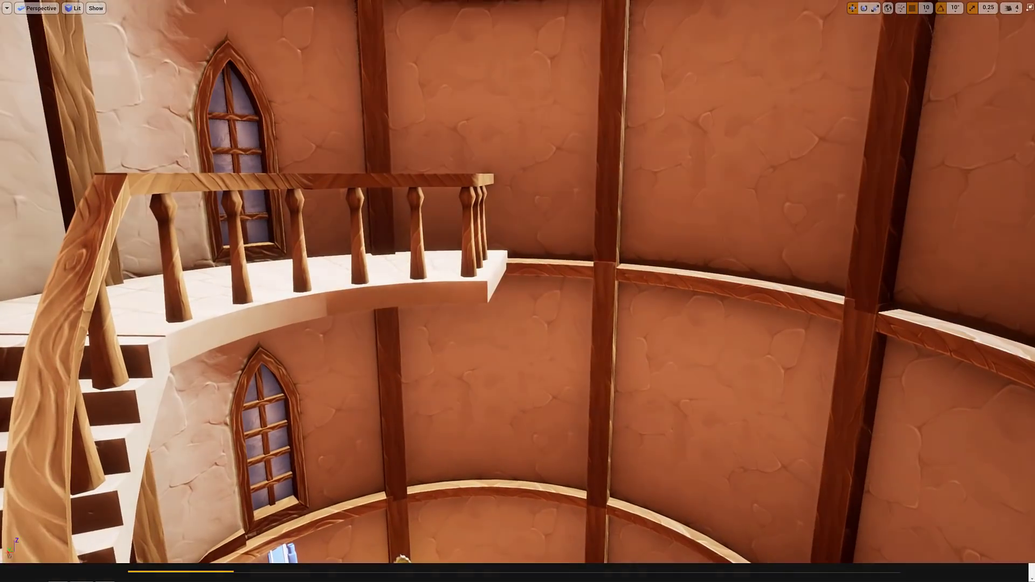
- Leave full-screen and load Overview_Map_1 from AlchemistsHouse > Maps > Overview_map
key(F11)
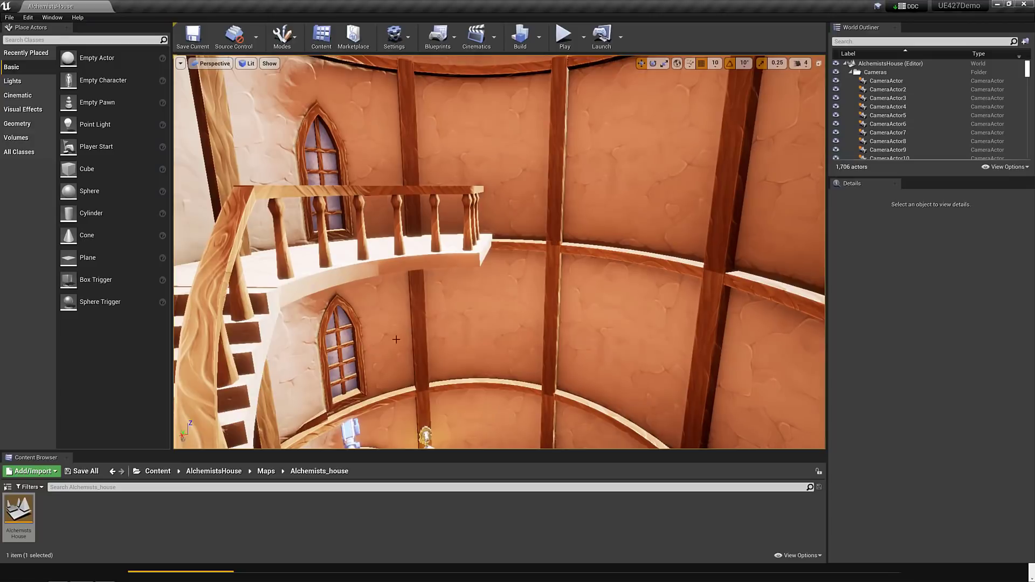
click(266, 471)
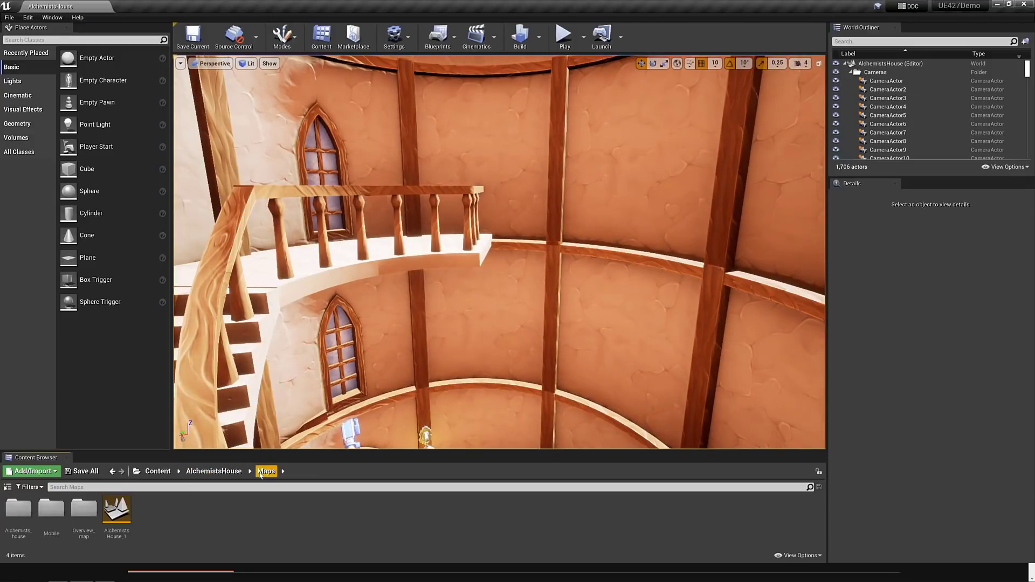
double_click(82, 510)
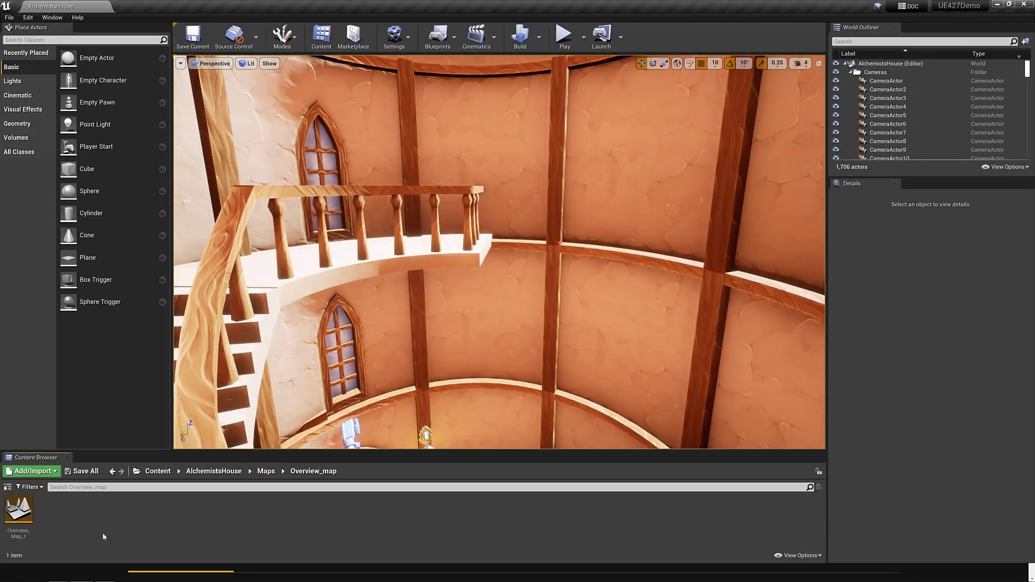
double_click(25, 504)
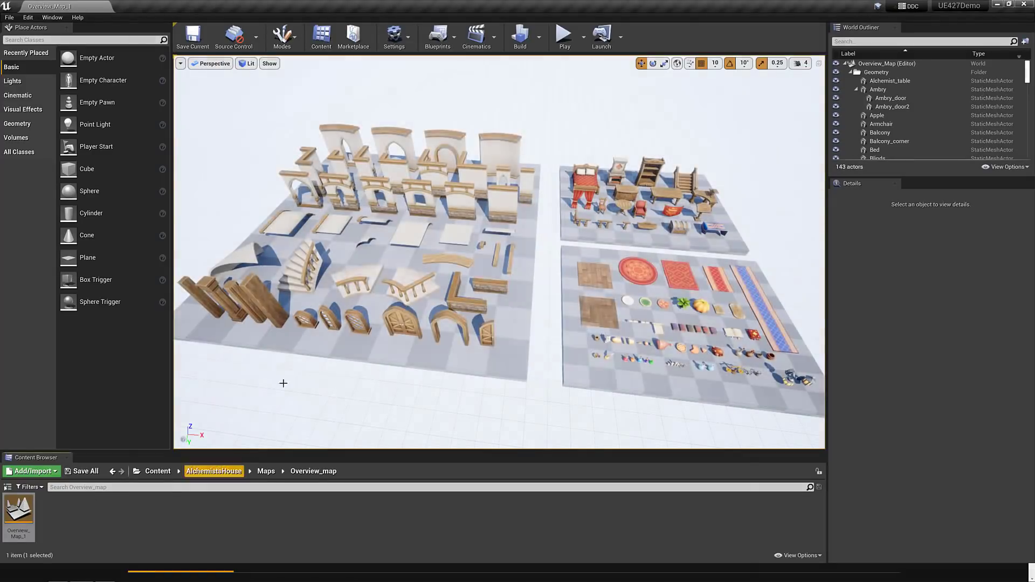
- Fly the camera over the wall pieces and small props, then turn toward the furniture set
key(Up)
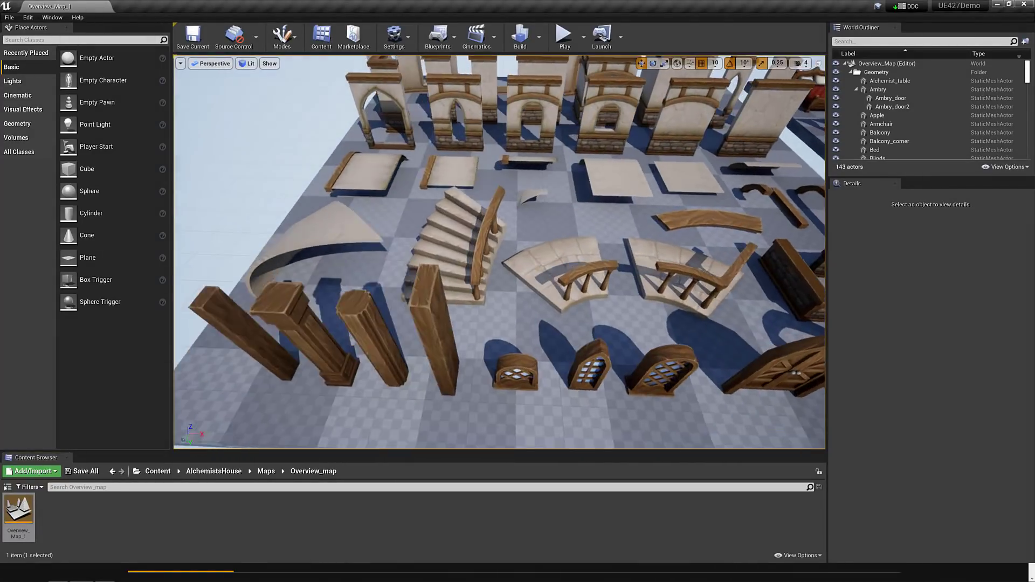
key(Right)
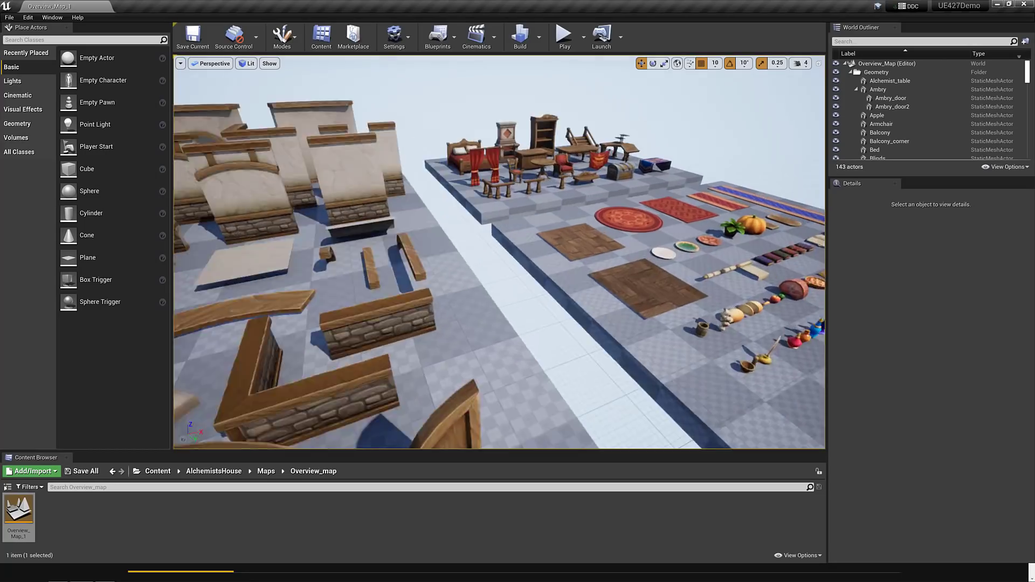
key(Up)
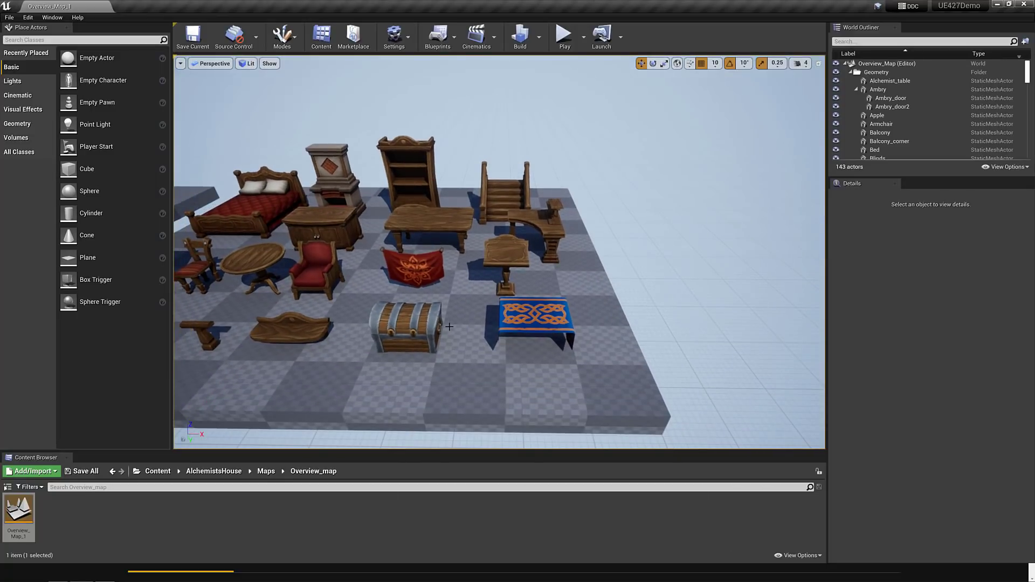
right_drag(449, 326, 421, 323)
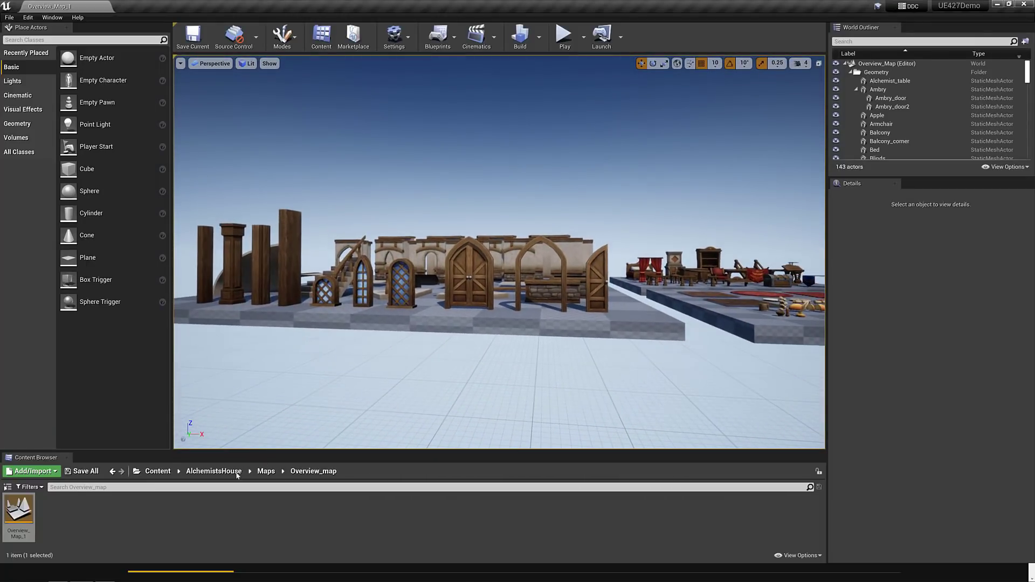
- Go from the top Content folder into OldBrickHouse > Maps and load DemonstrationMap
click(167, 471)
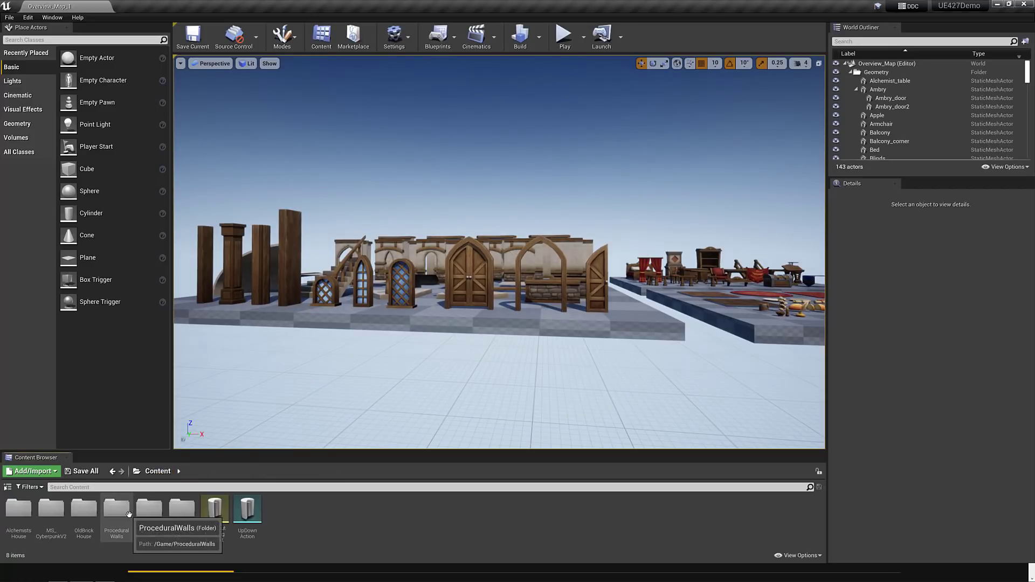
double_click(84, 510)
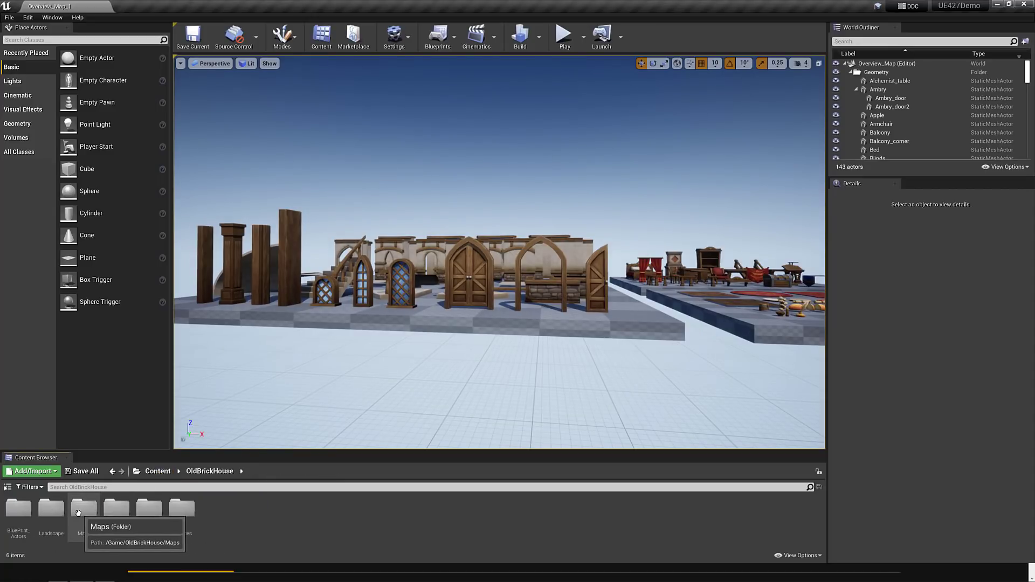
double_click(83, 511)
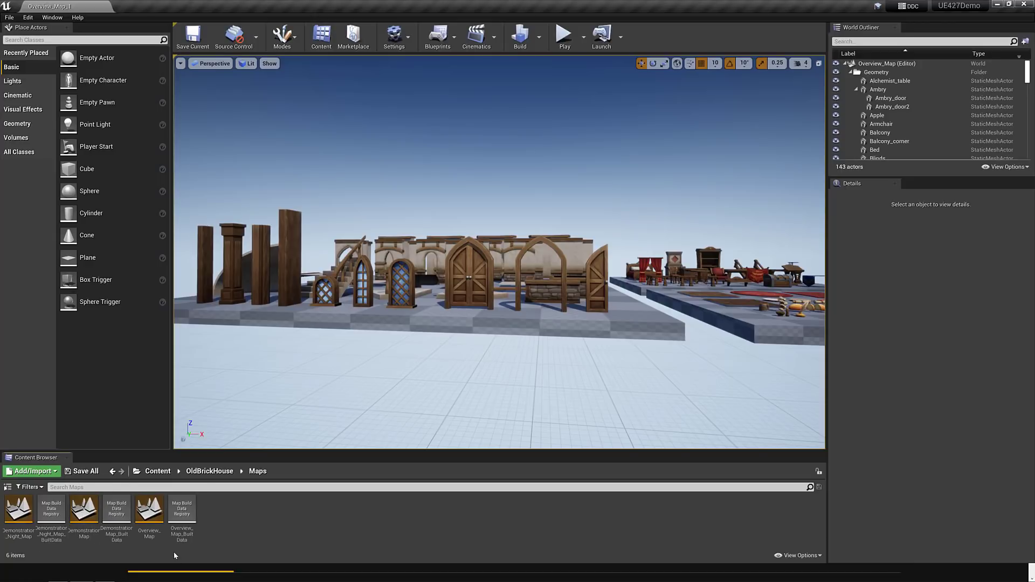
double_click(92, 512)
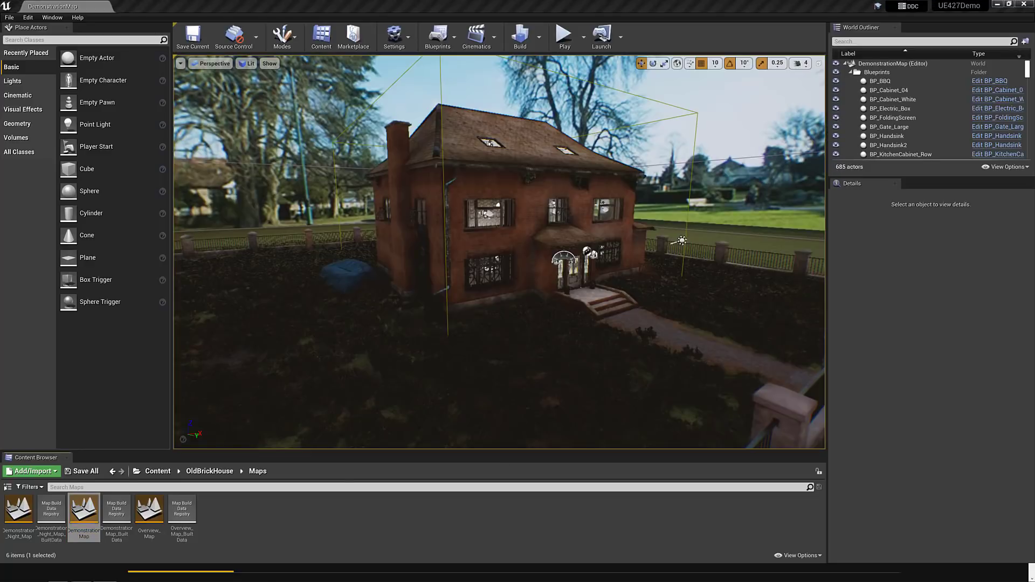
- Fly past the grill, table and fence, through the kitchen and passage to the living-room coffee table
right_drag(797, 343, 796, 343)
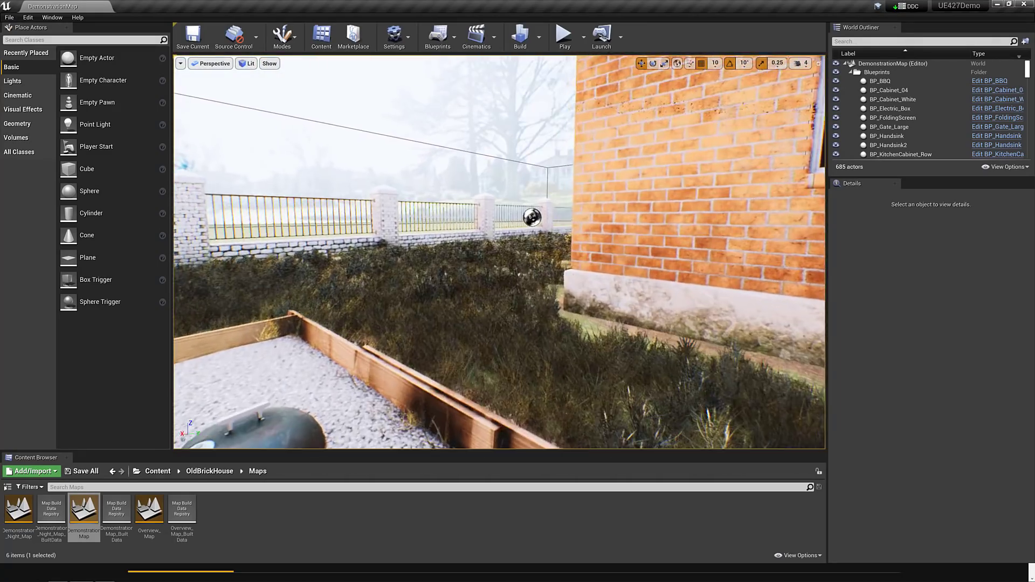
right_drag(796, 343, 797, 343)
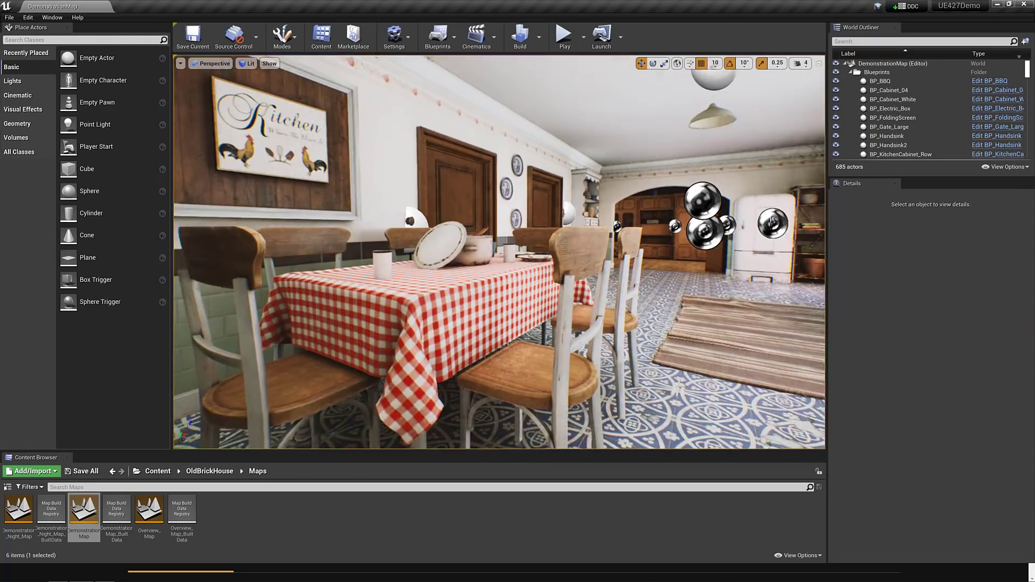
right_drag(796, 343, 797, 343)
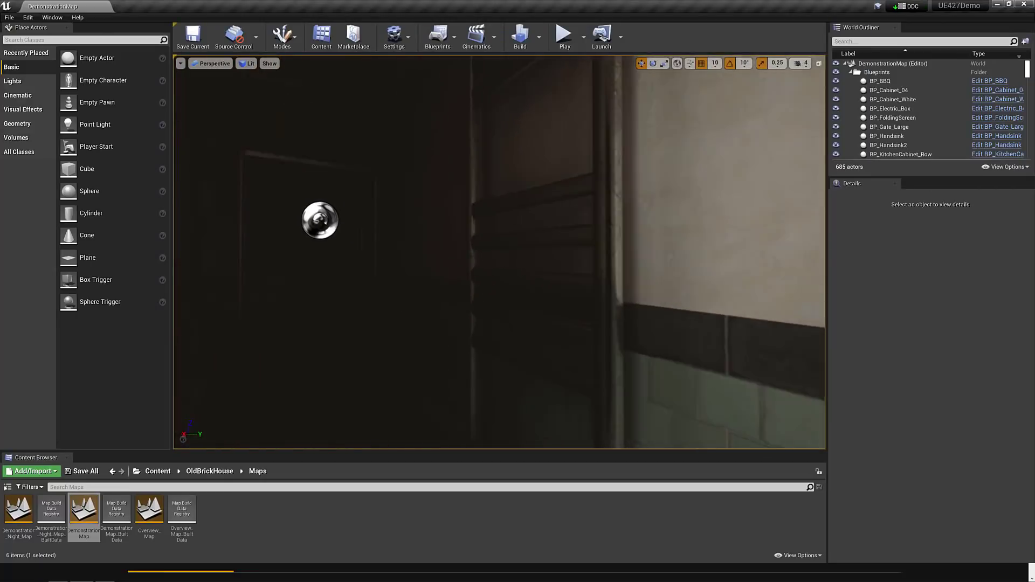
right_drag(796, 343, 797, 343)
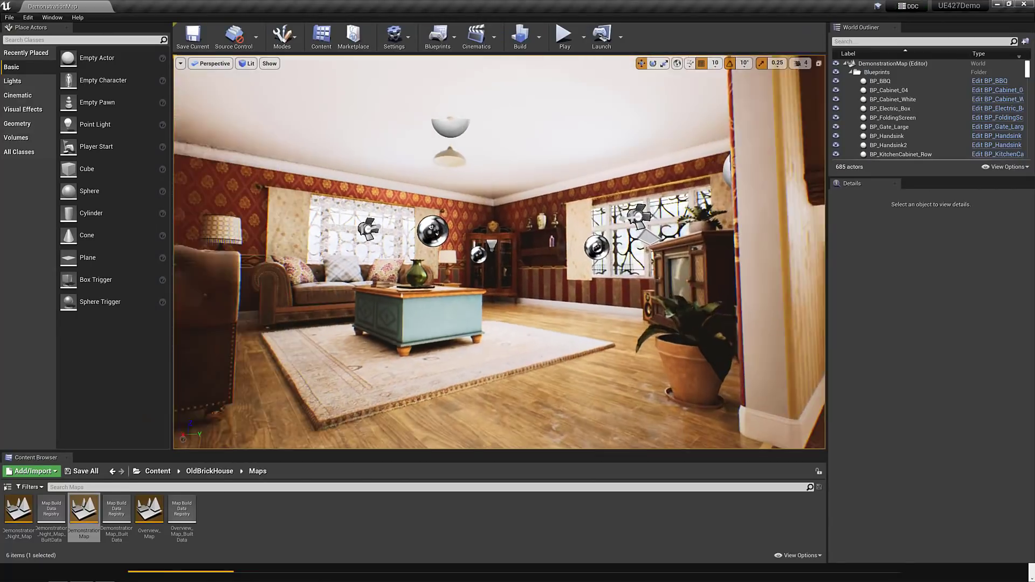
right_drag(797, 343, 797, 343)
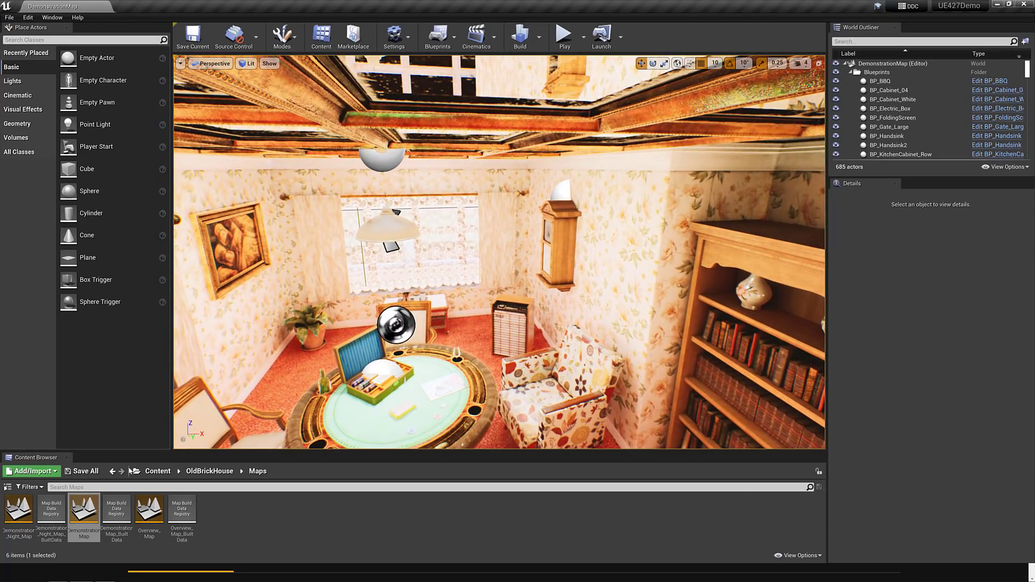
- Load Overview_Map, sweep over its rugs, gates and fences, then return to the top Content folder
double_click(151, 514)
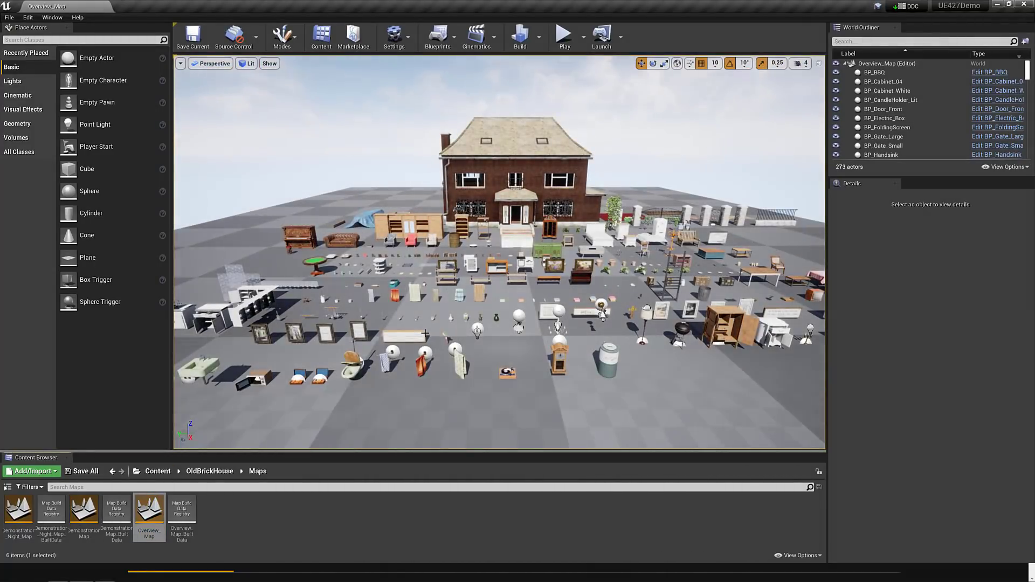
right_drag(473, 268, 464, 291)
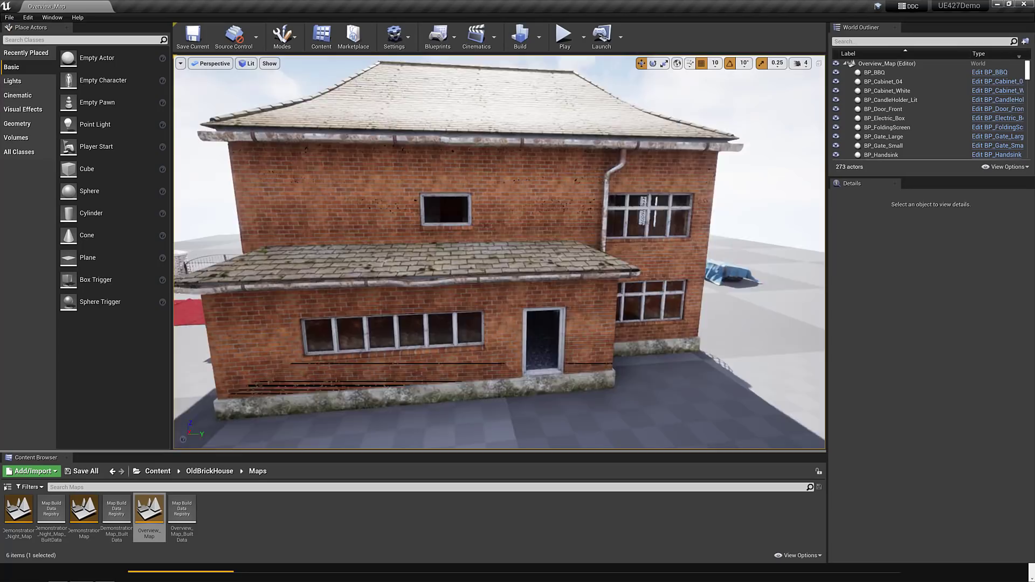
right_drag(464, 291, 364, 306)
key(w)
click(157, 471)
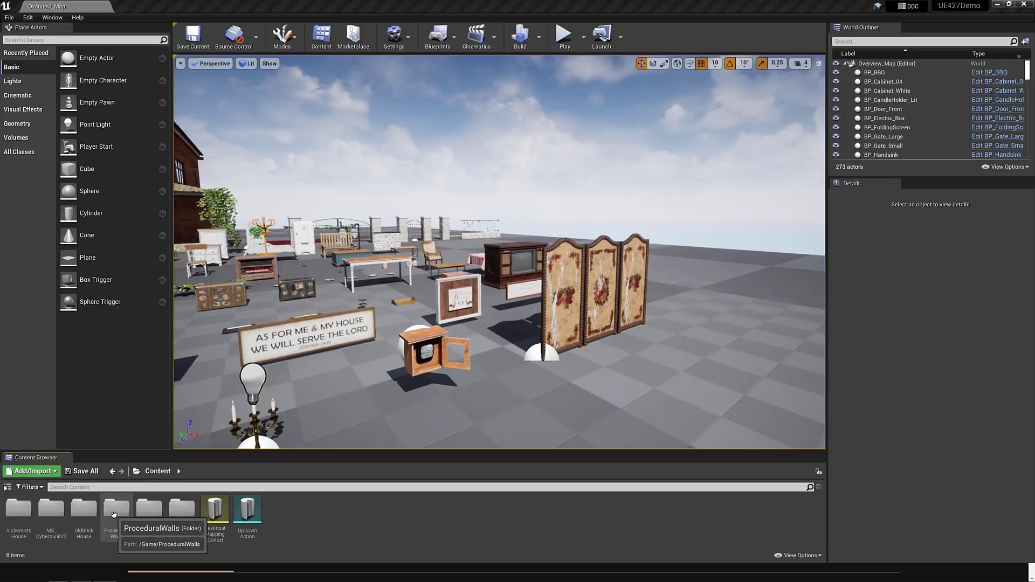
- Open ProceduralWalls > Demo and load the Level_Demo map
double_click(125, 523)
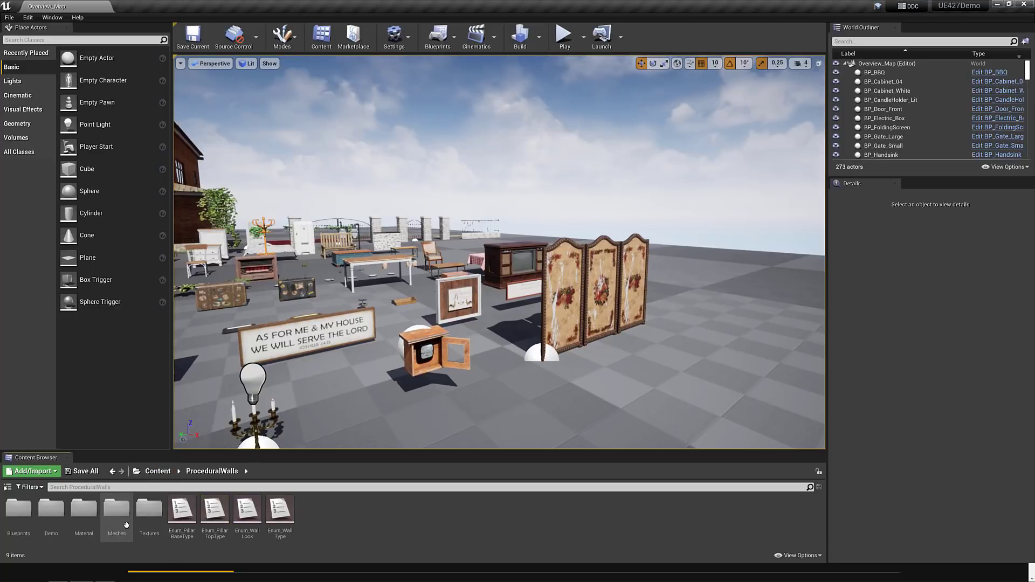
click(50, 510)
double_click(50, 510)
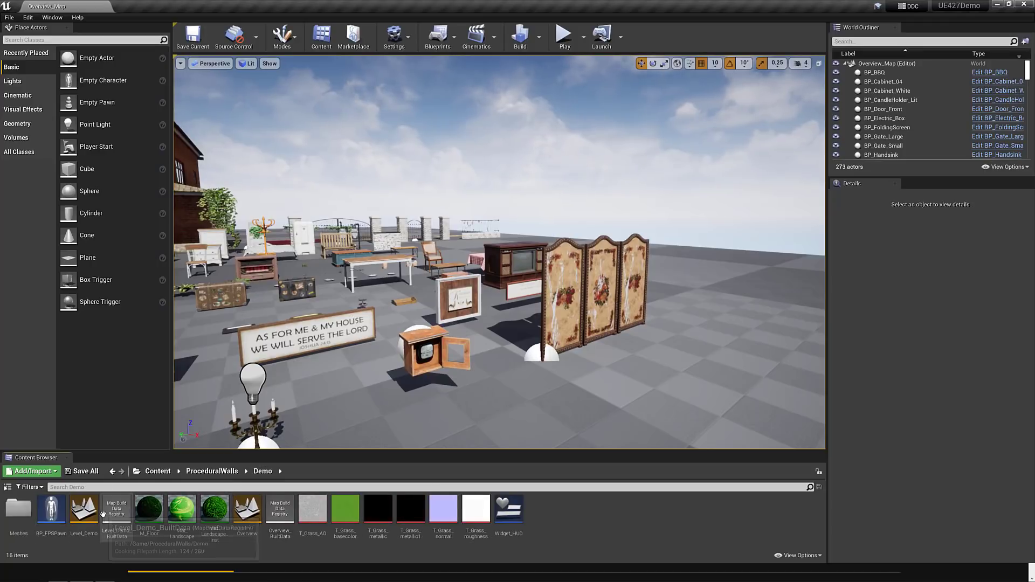
double_click(82, 508)
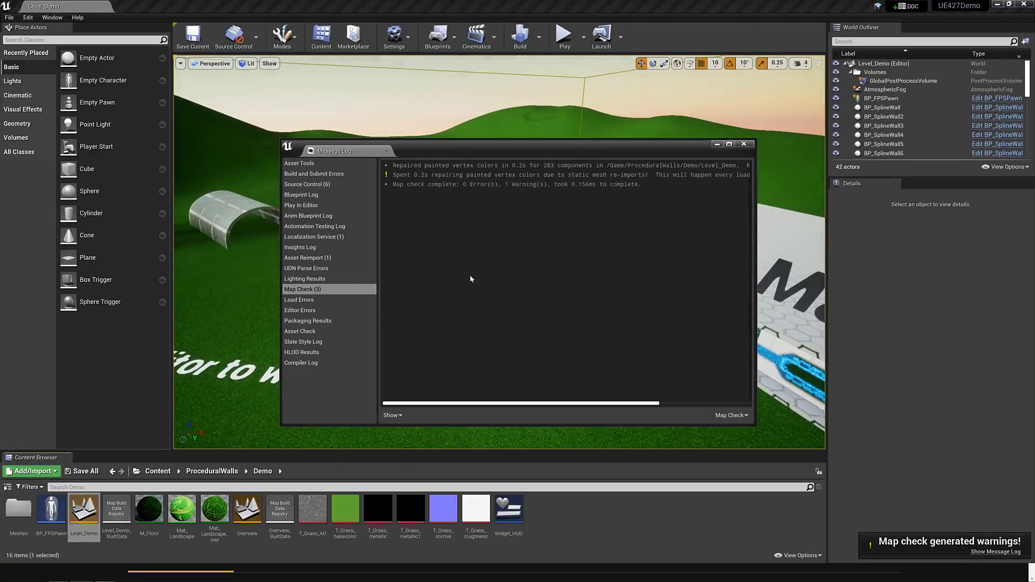
- Close the map-check message log and pull the camera back over the maze demo area
click(748, 147)
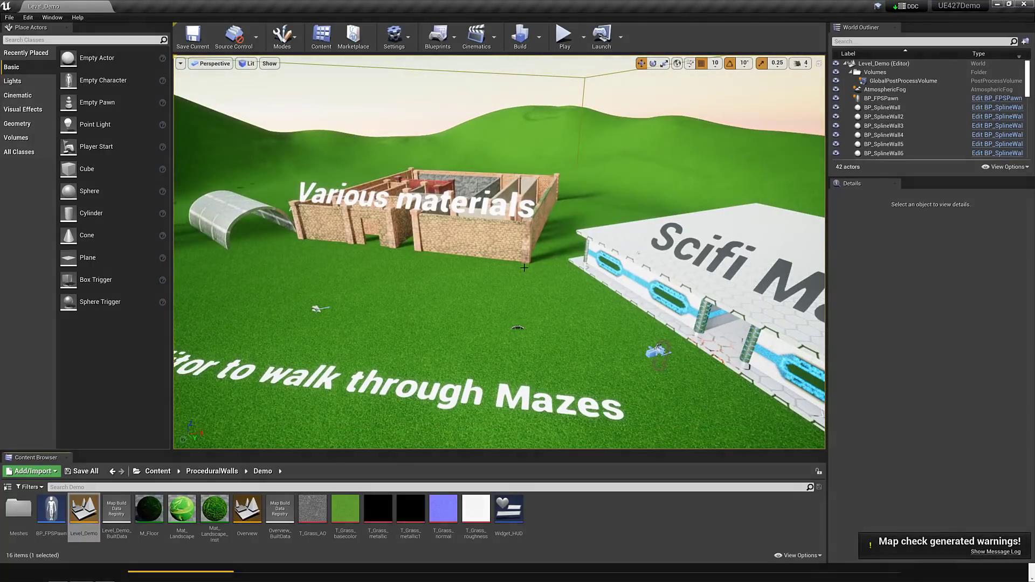
right_drag(524, 267, 524, 259)
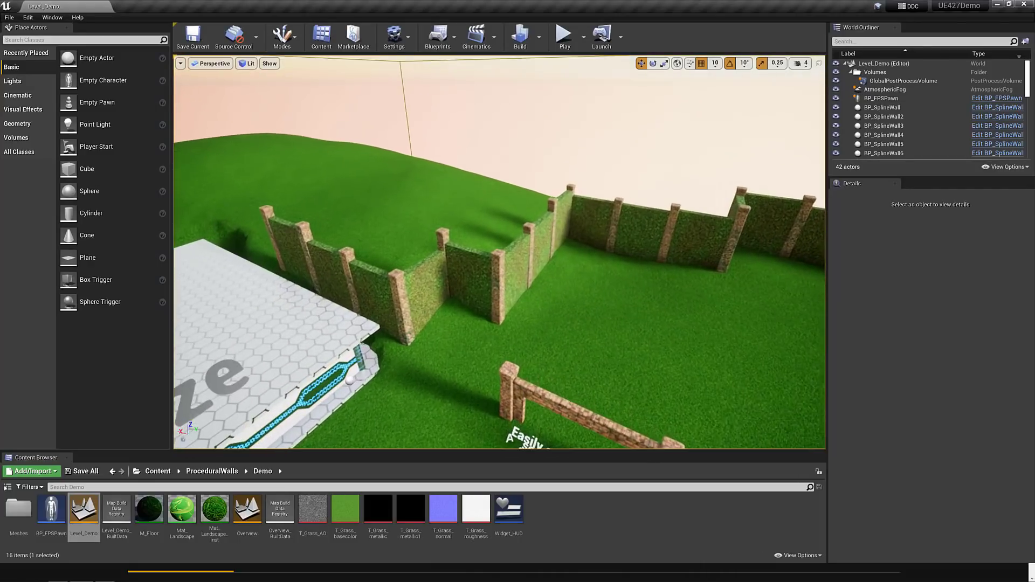
- Select the BP_SplineWall maze wall and show its Spline component point properties
click(882, 107)
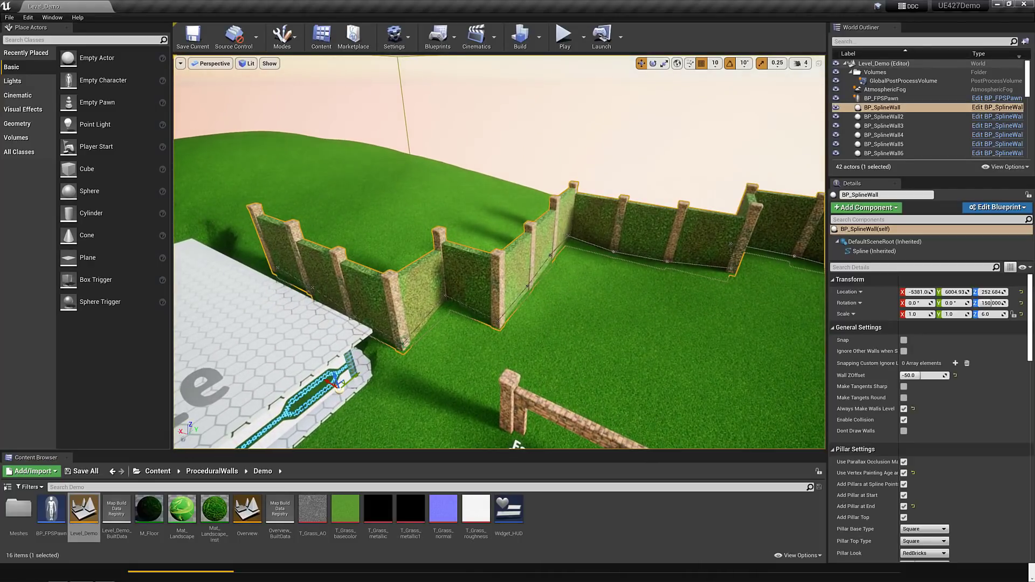
click(877, 252)
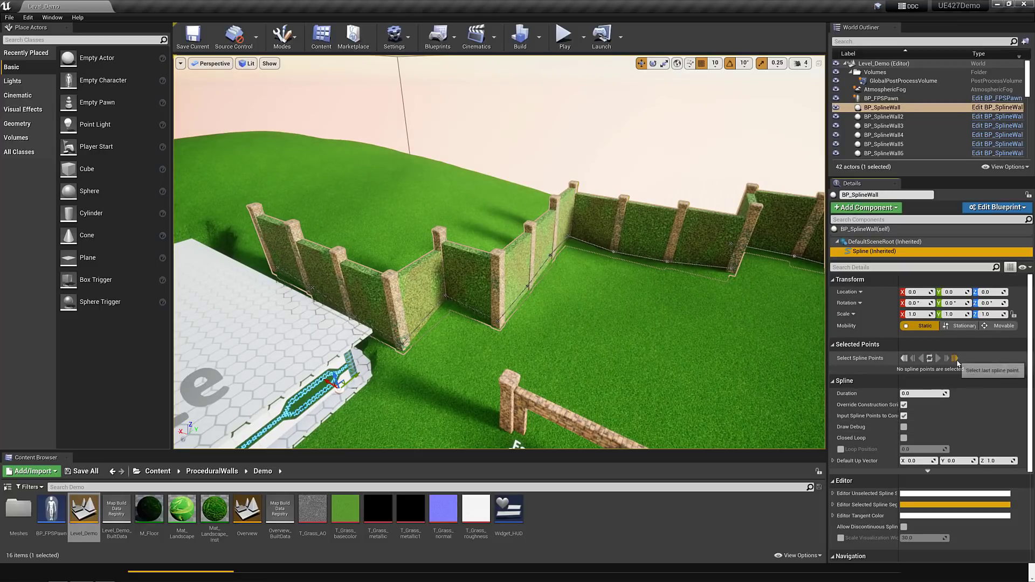
click(651, 265)
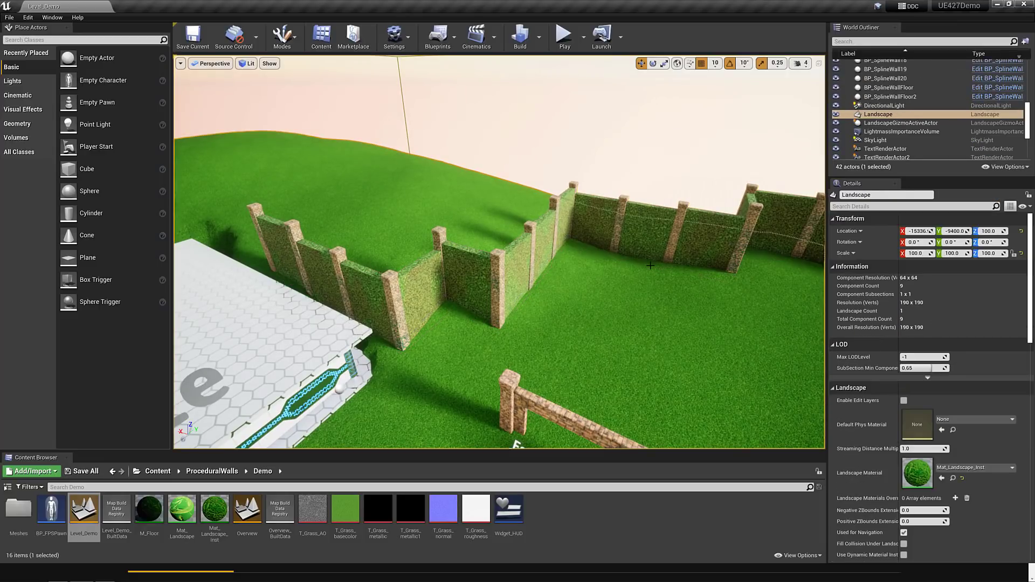
click(631, 232)
scroll(949, 414, down, 5)
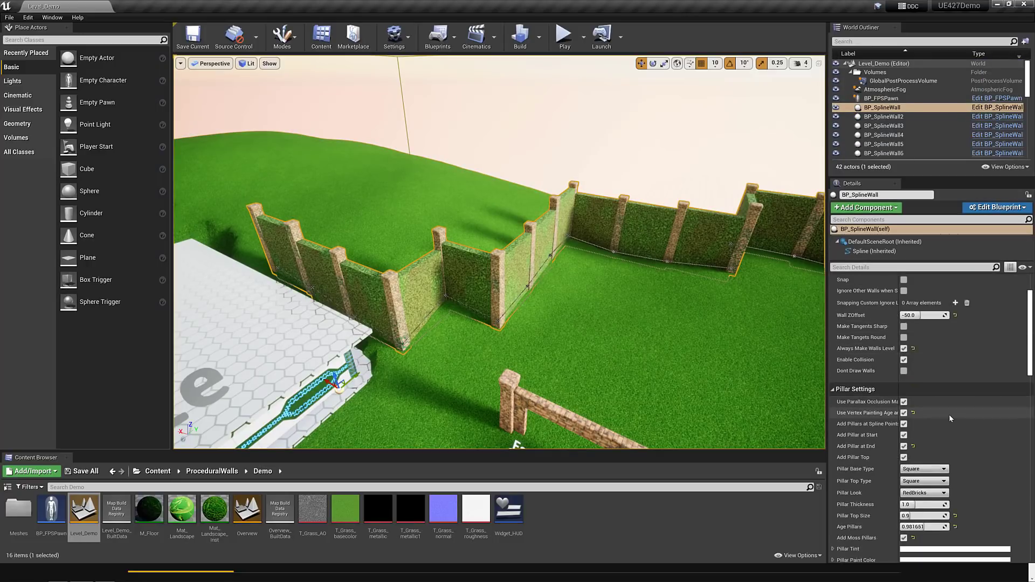
scroll(949, 414, down, 10)
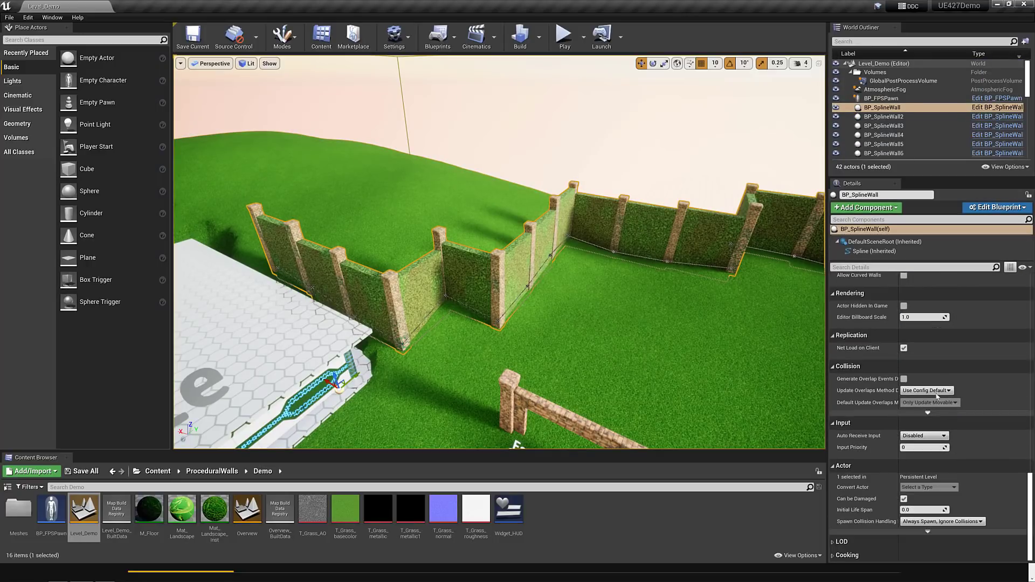
click(876, 252)
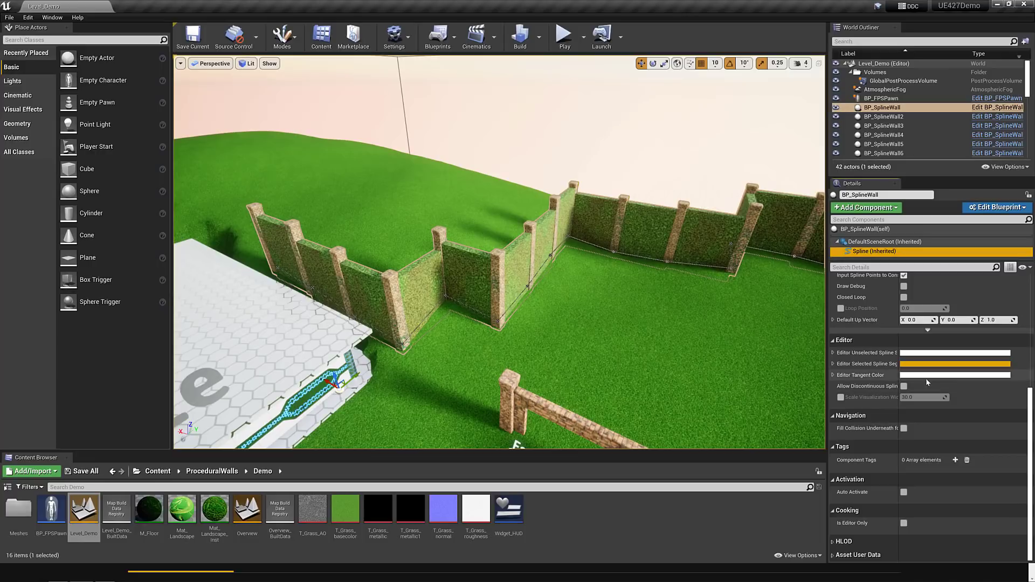
scroll(926, 377, up, 3)
scroll(927, 383, up, 5)
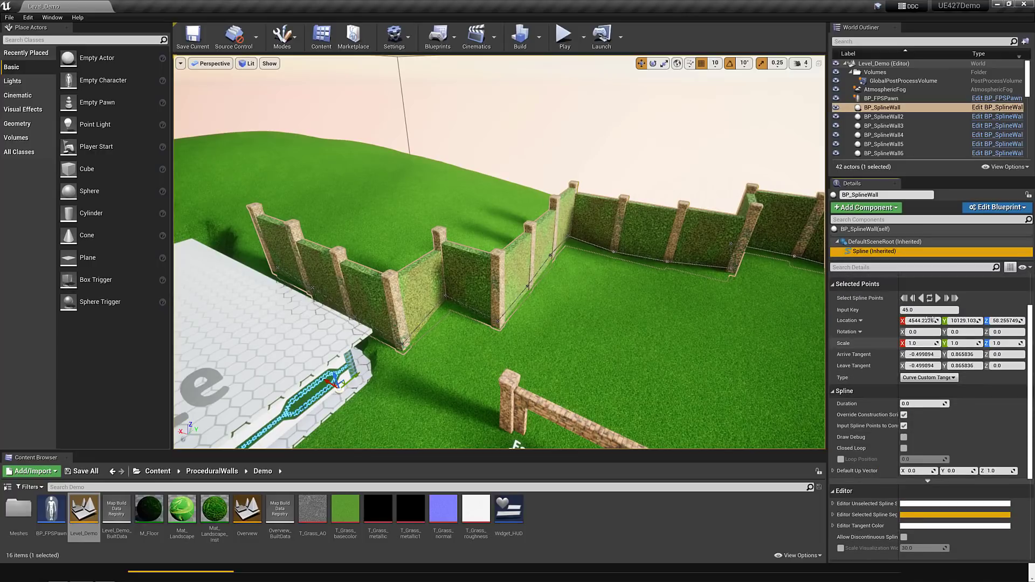
- Step through two spline points, then select and frame the spiral brick wall BP_SplineWall2
click(940, 298)
click(941, 298)
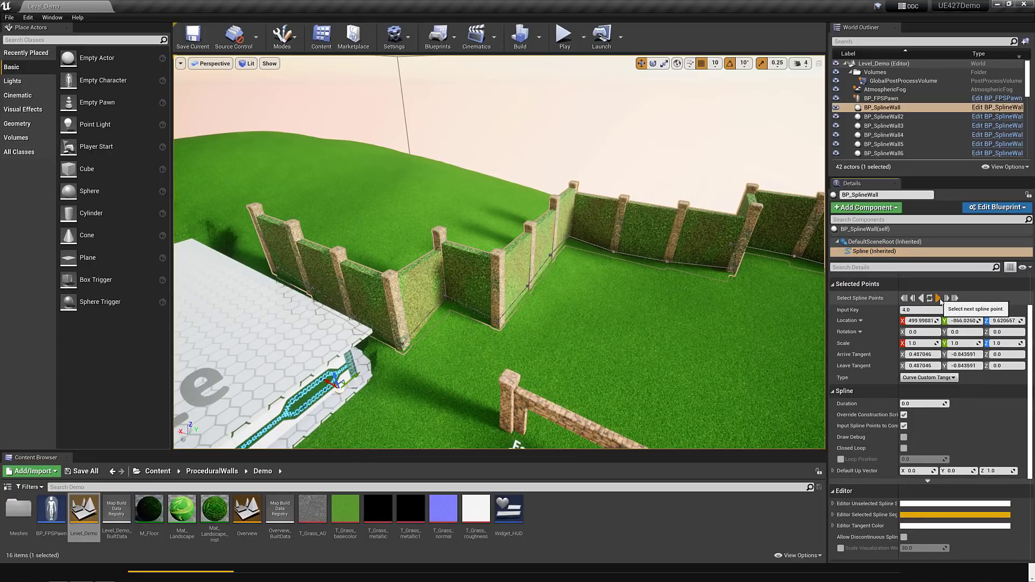
key(f)
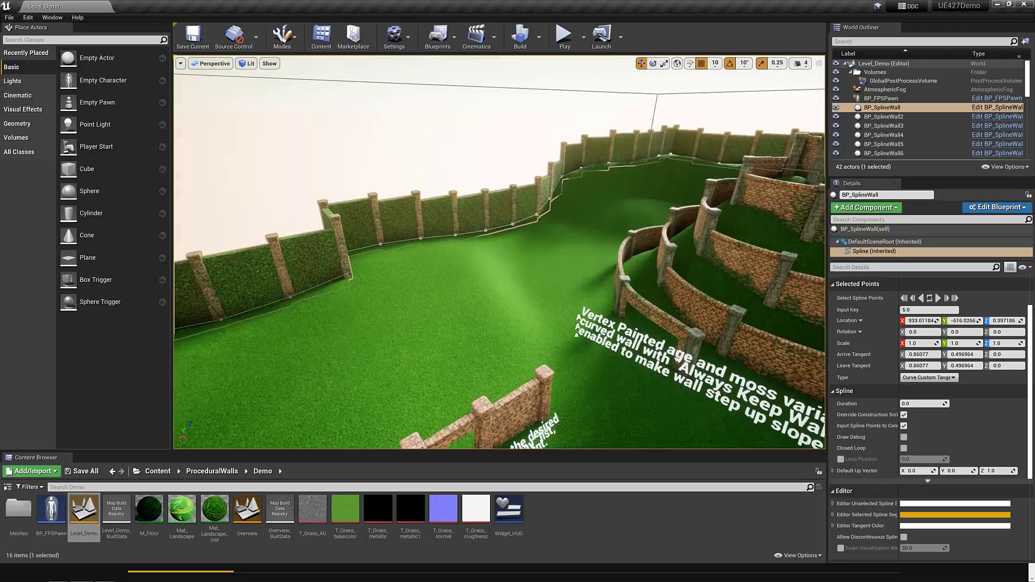
double_click(882, 117)
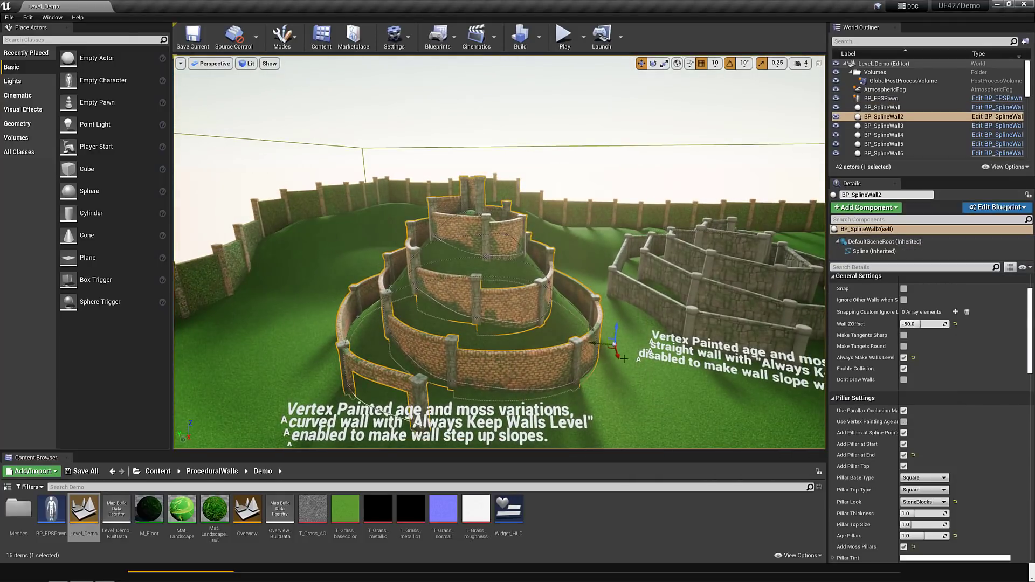
- Show the spiral wall's spline points and step through them one by one
click(874, 251)
click(939, 298)
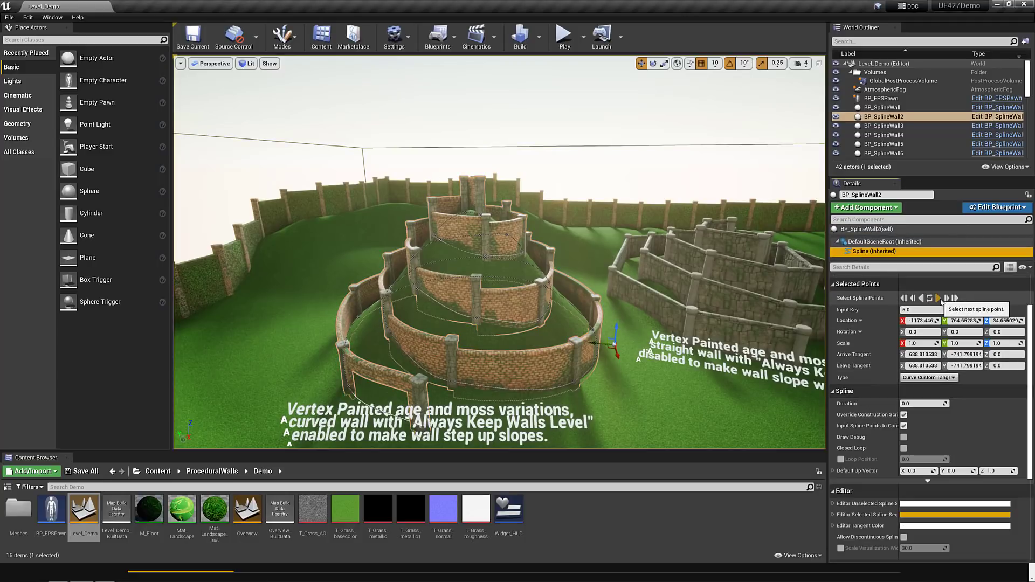
click(938, 299)
click(939, 298)
click(939, 298)
click(939, 299)
click(938, 298)
click(939, 298)
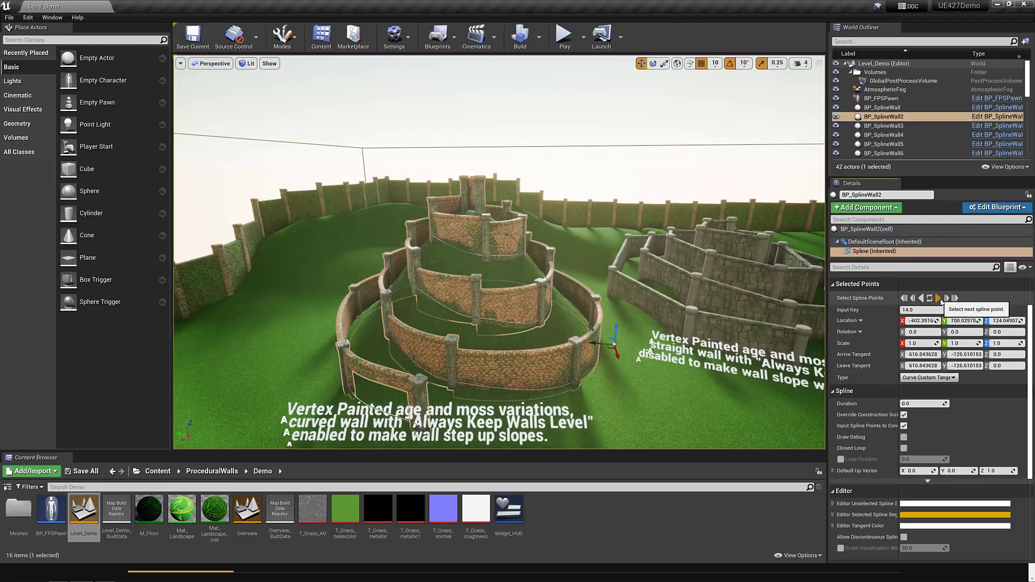
click(938, 298)
click(938, 298)
click(939, 298)
click(939, 298)
click(939, 299)
click(938, 298)
click(939, 299)
click(939, 298)
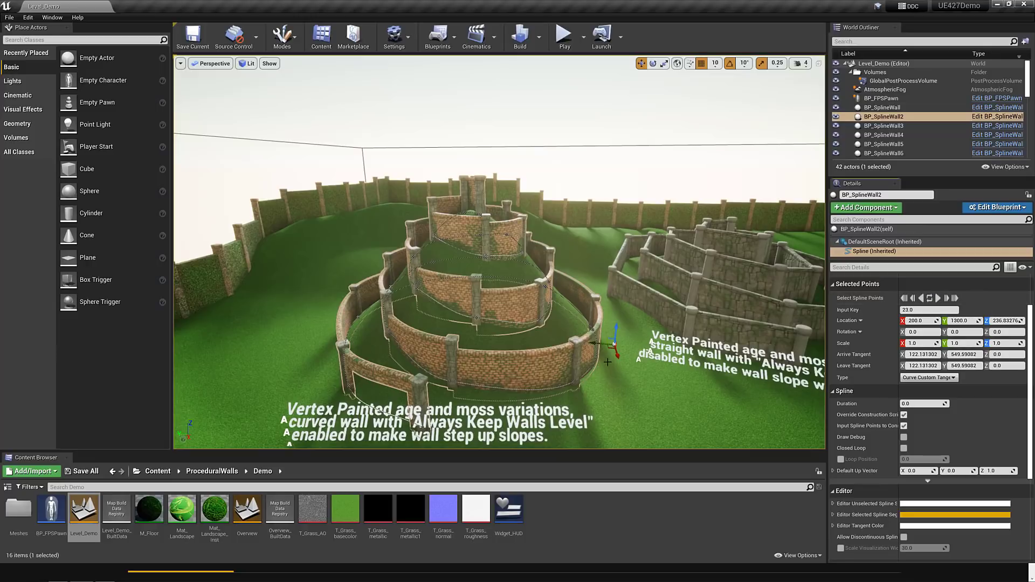
- Drag spline points to reshape the spiral wall into a new loop bending outward
drag(598, 340, 527, 263)
click(551, 322)
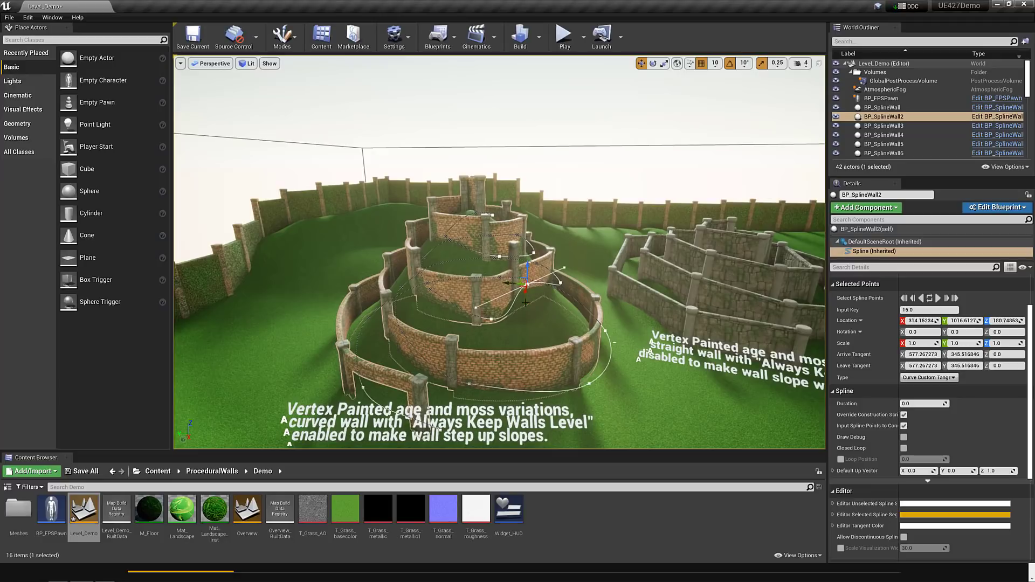
alt+drag(526, 303, 625, 304)
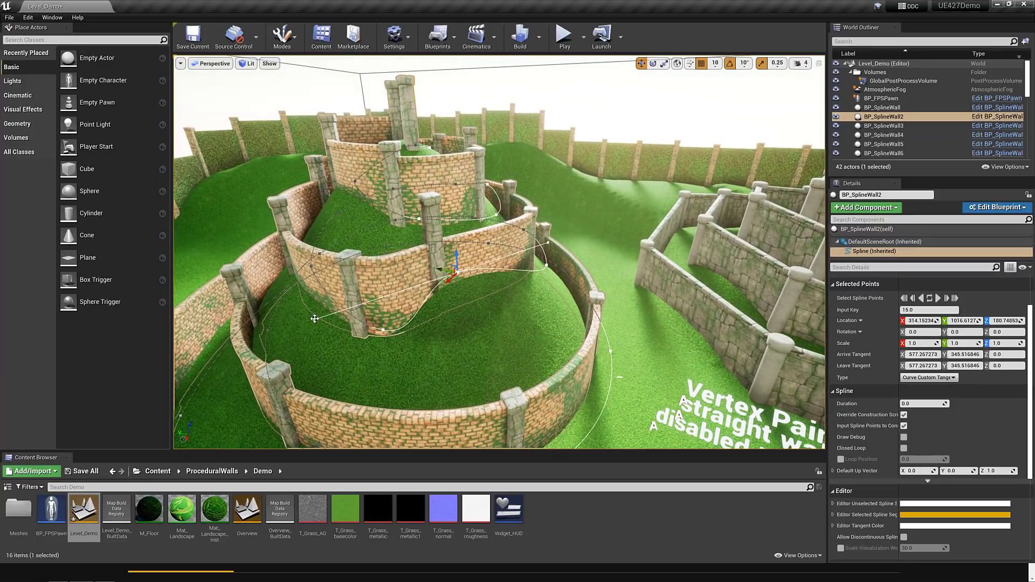
alt+drag(314, 319, 465, 254)
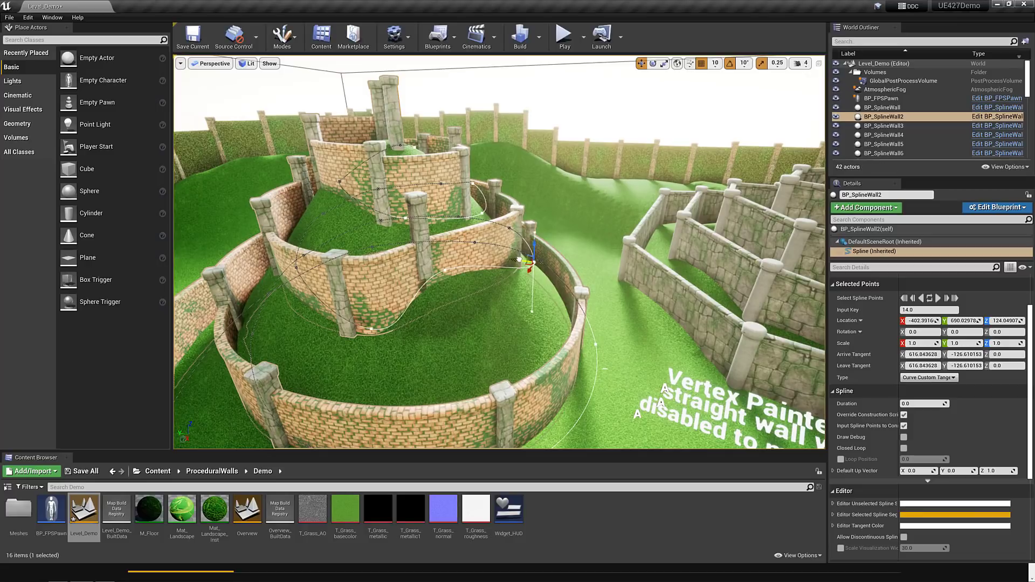
drag(532, 263, 510, 276)
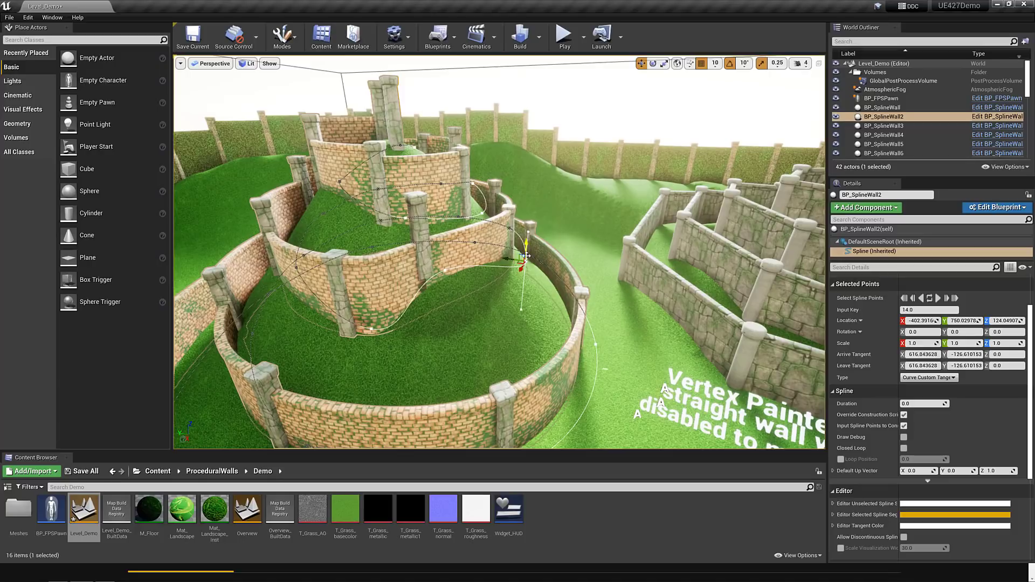
- Fly the view past the stone walls to the Scifi Maze wall
right_drag(526, 256, 608, 249)
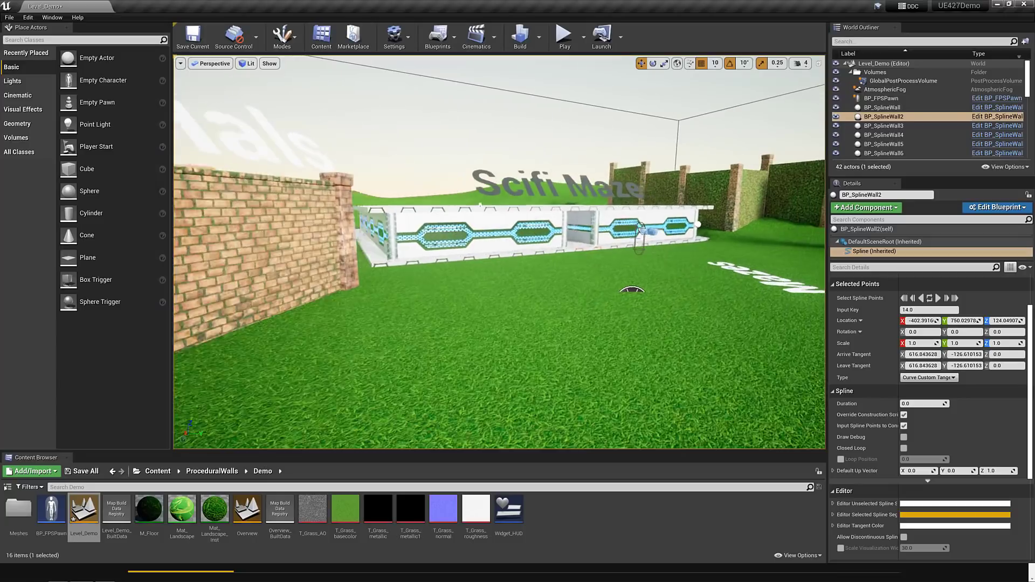
right_drag(607, 249, 609, 250)
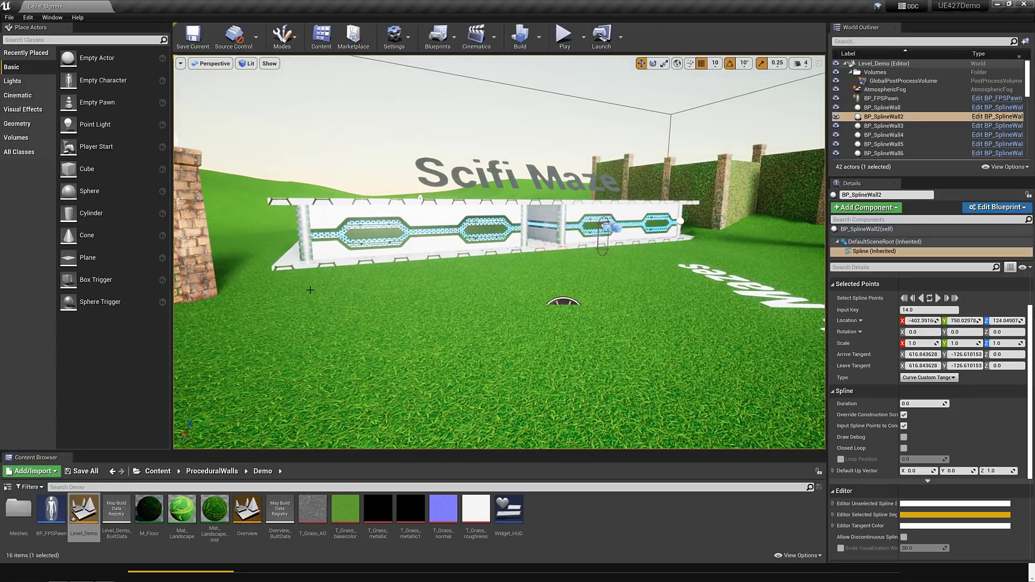
key(alt+Tab)
key(alt+Tab)
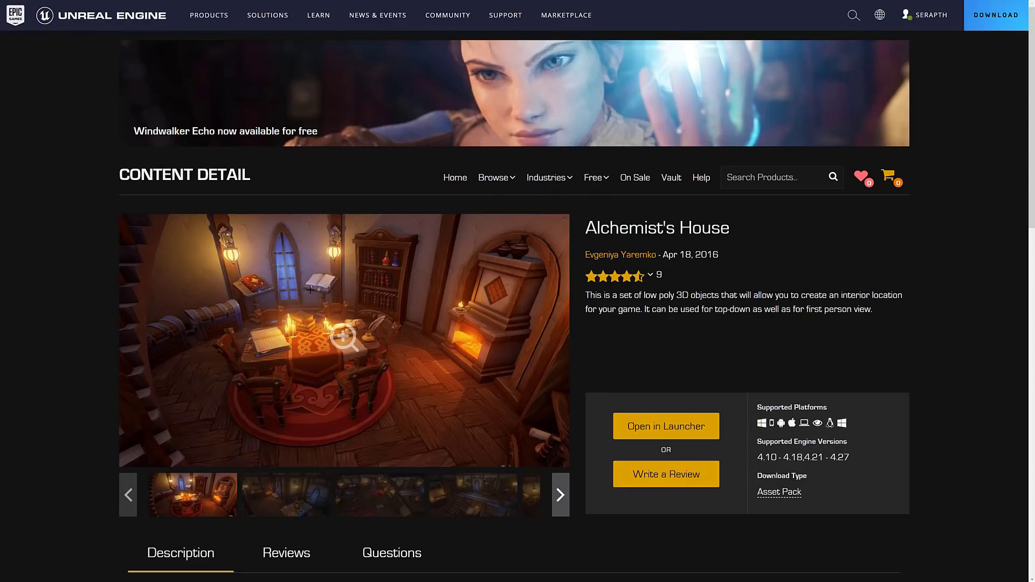
- Scroll the Alchemist's House page down to its Technical Details and back up
scroll(655, 325, down, 1)
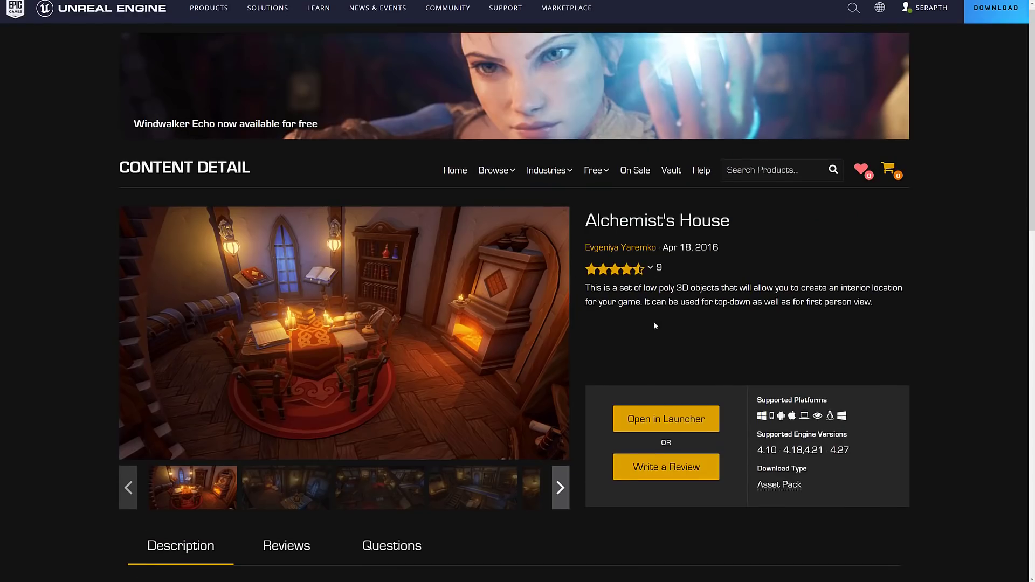
scroll(522, 306, down, 6)
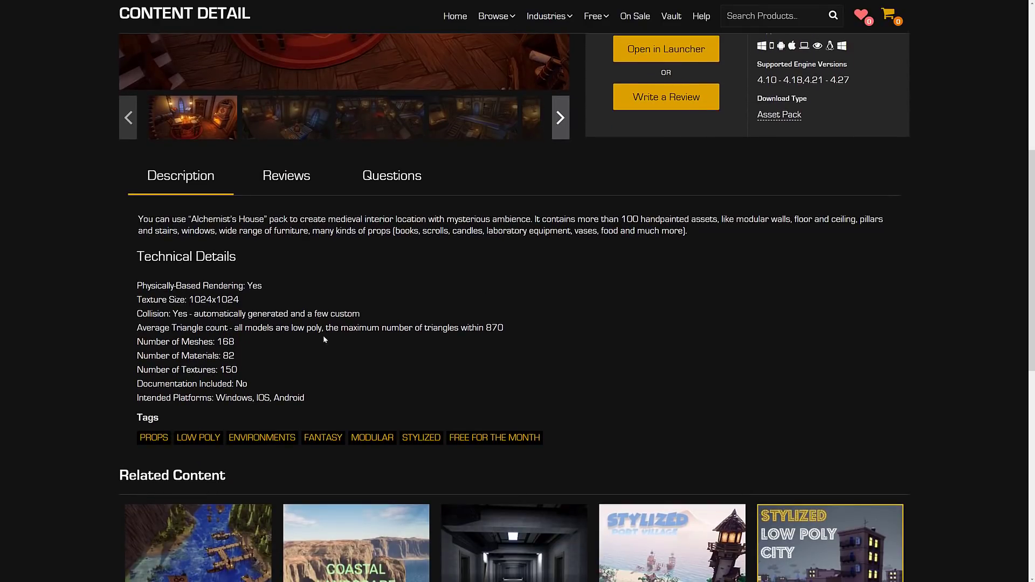
scroll(340, 339, down, 1)
scroll(340, 338, up, 6)
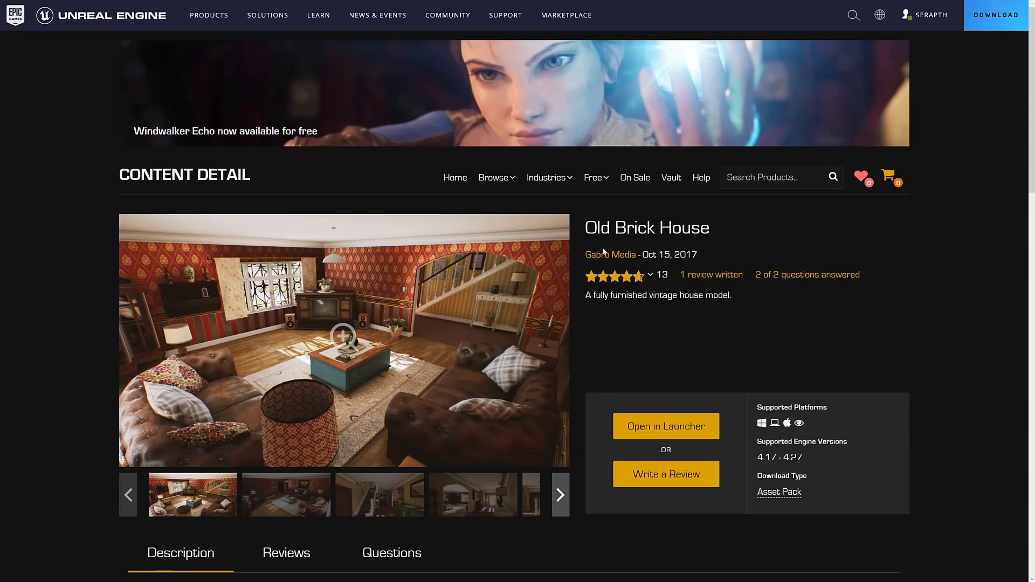
- Scroll the Old Brick House page to Technical Details and back, then go to the Procedural Spline Walls System page
scroll(636, 303, down, 5)
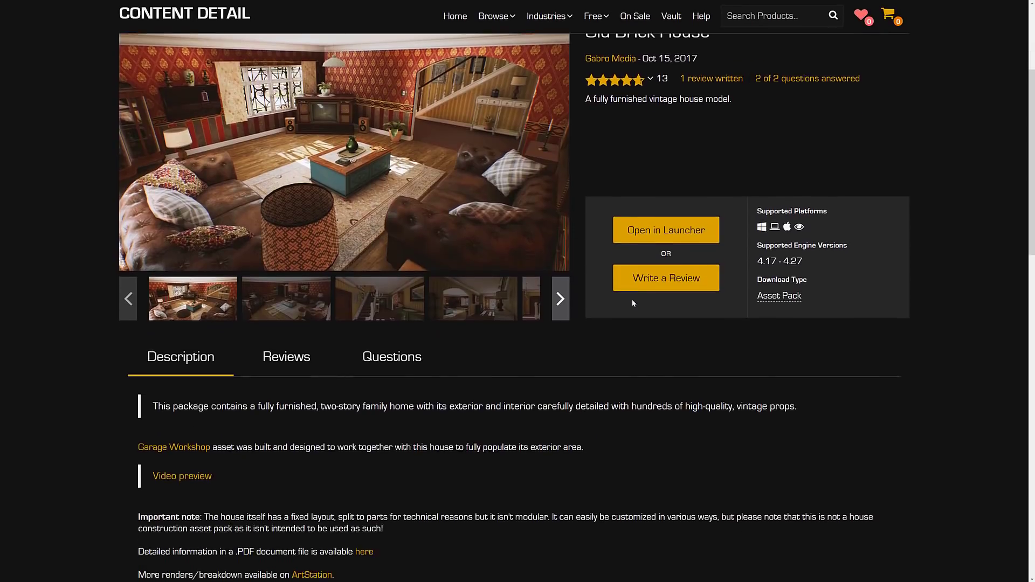
scroll(632, 303, down, 4)
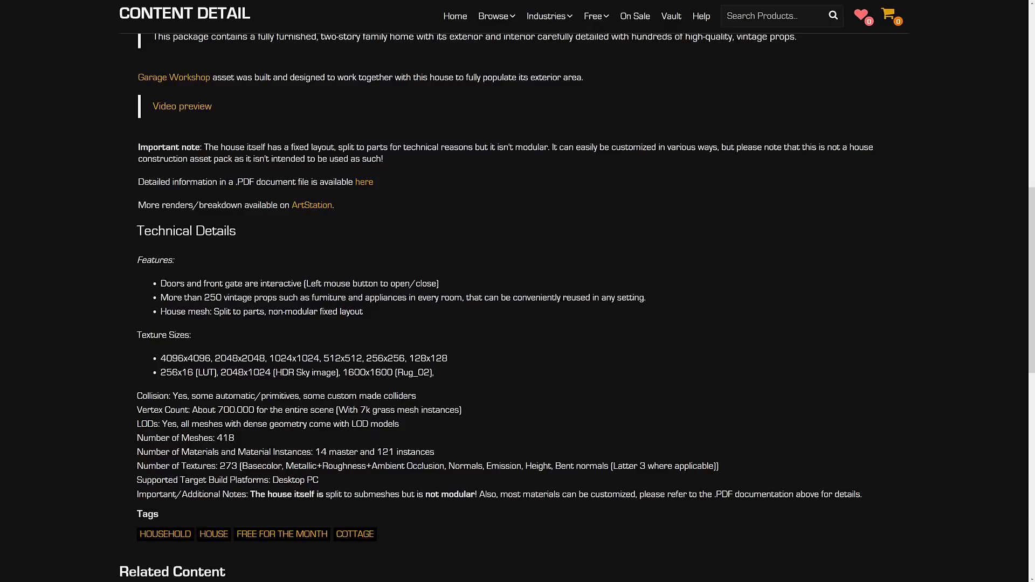
scroll(429, 399, up, 8)
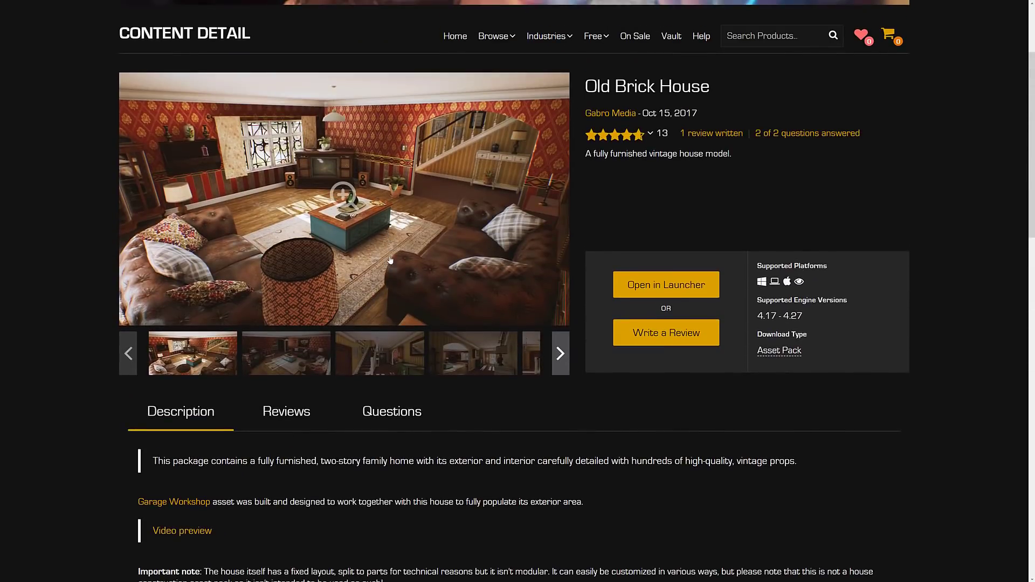
key(alt+Left)
- Scroll down the Spline Walls page and view the castle and material-preset walls gallery images
scroll(606, 344, down, 3)
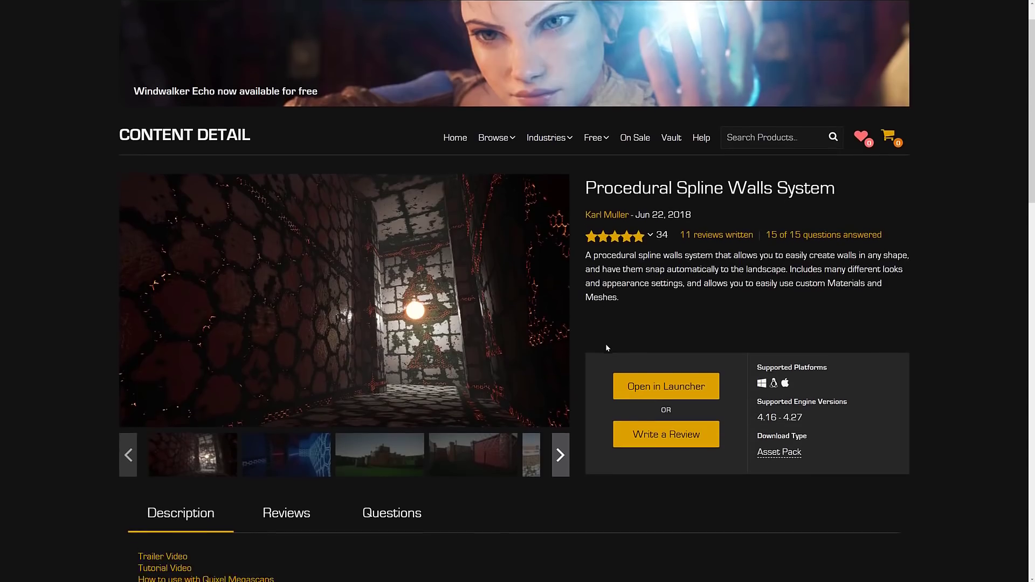
scroll(606, 347, down, 3)
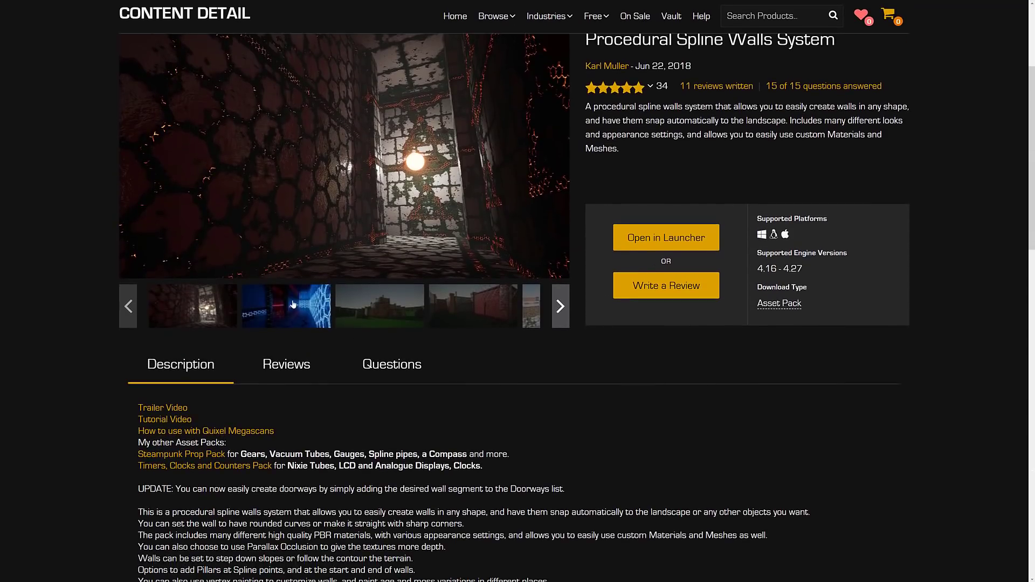
click(371, 306)
click(472, 307)
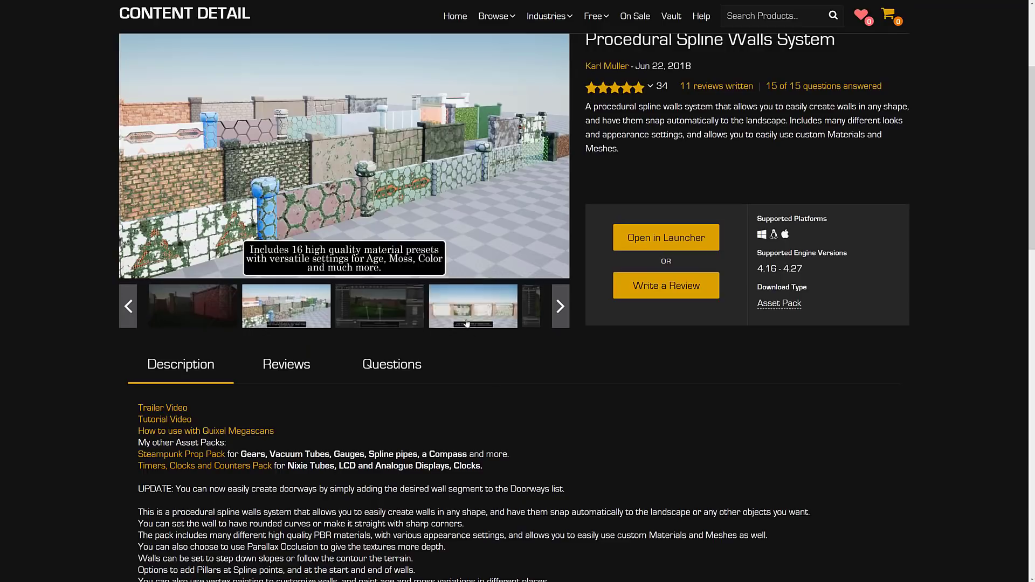
- Read through the feature description, then view the remaining gallery images up to the red hex corridor
scroll(546, 408, down, 3)
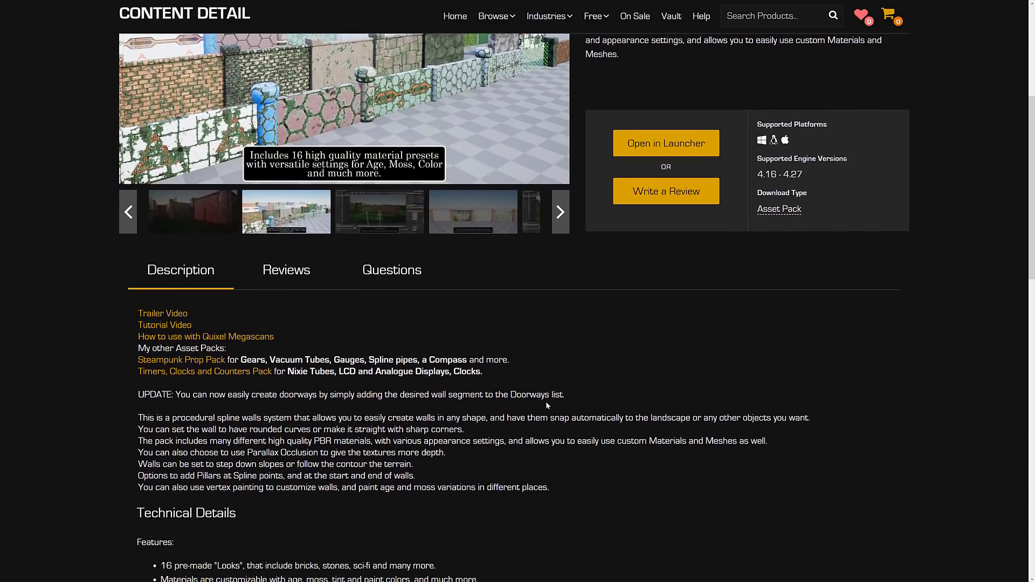
scroll(380, 192, up, 1)
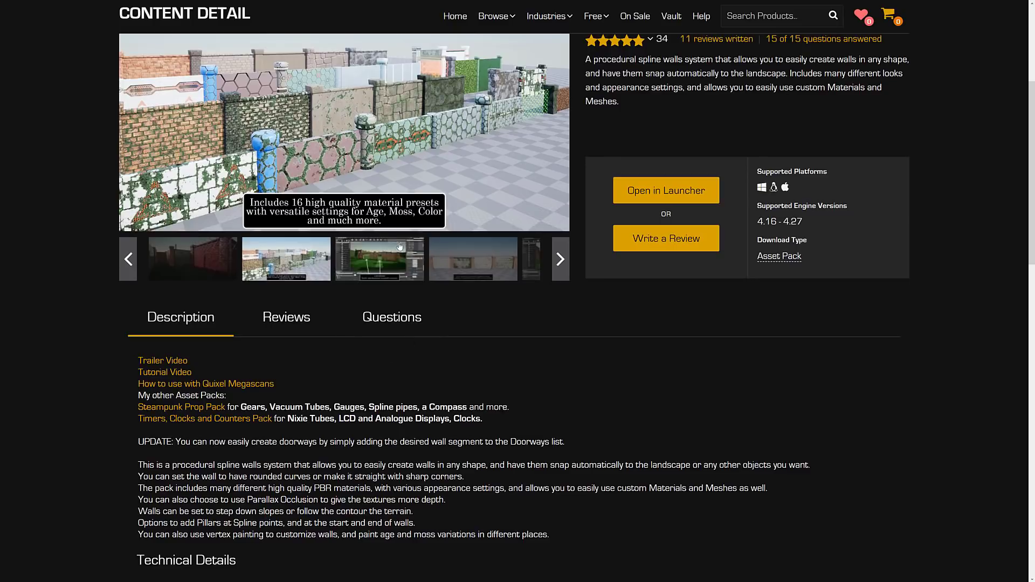
scroll(419, 365, down, 6)
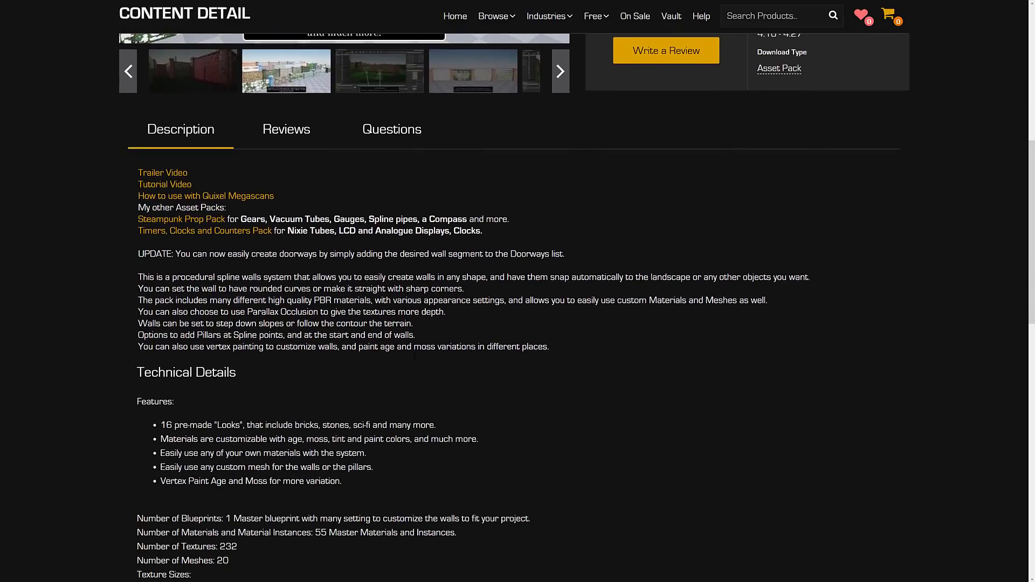
scroll(412, 350, down, 2)
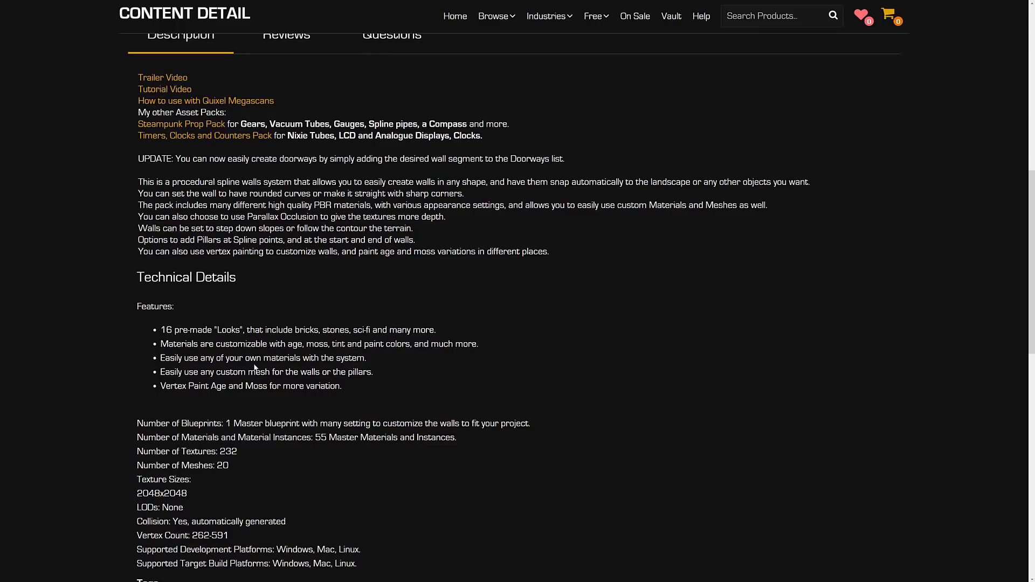
scroll(333, 276, up, 8)
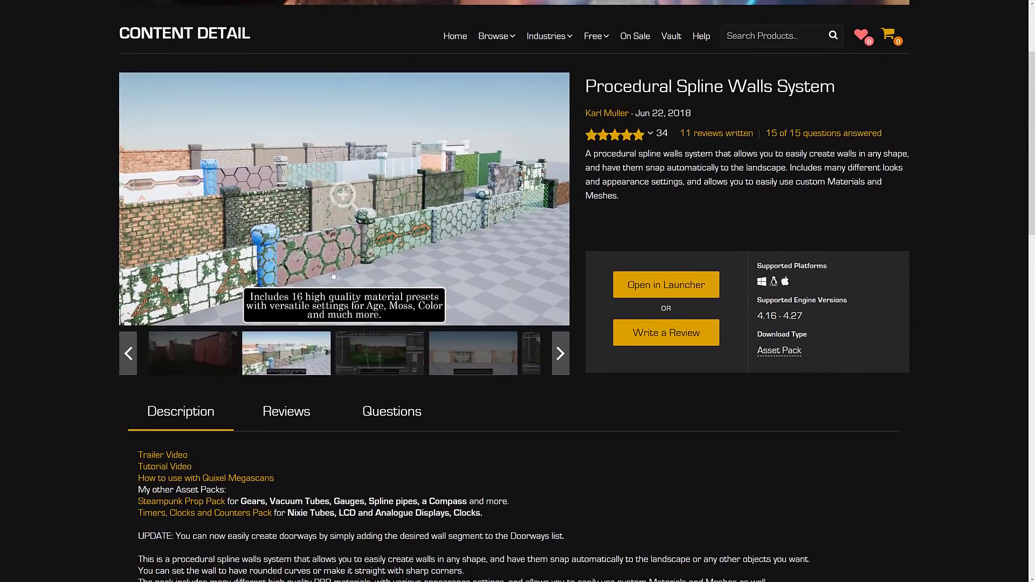
click(473, 353)
click(374, 354)
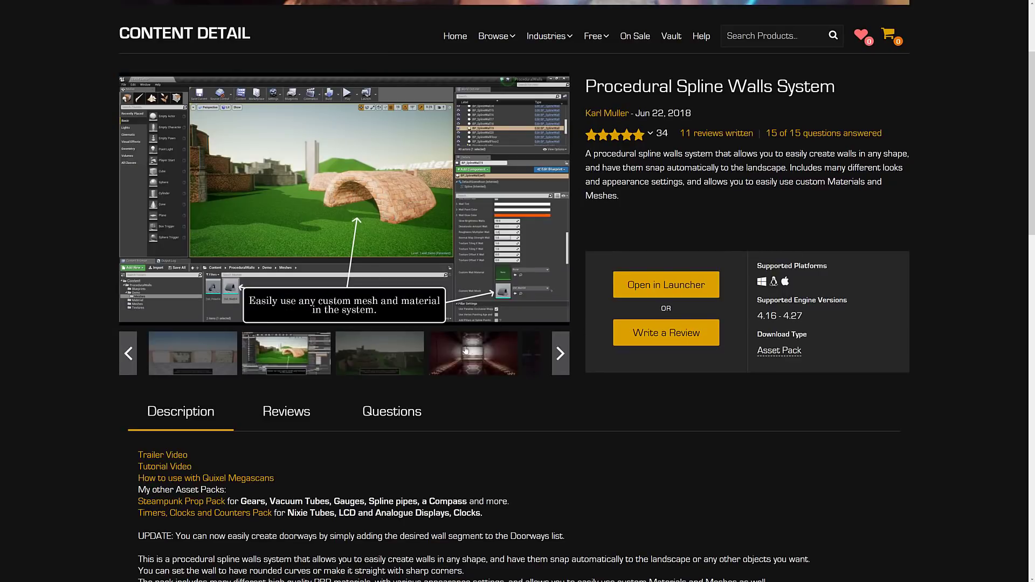
click(533, 354)
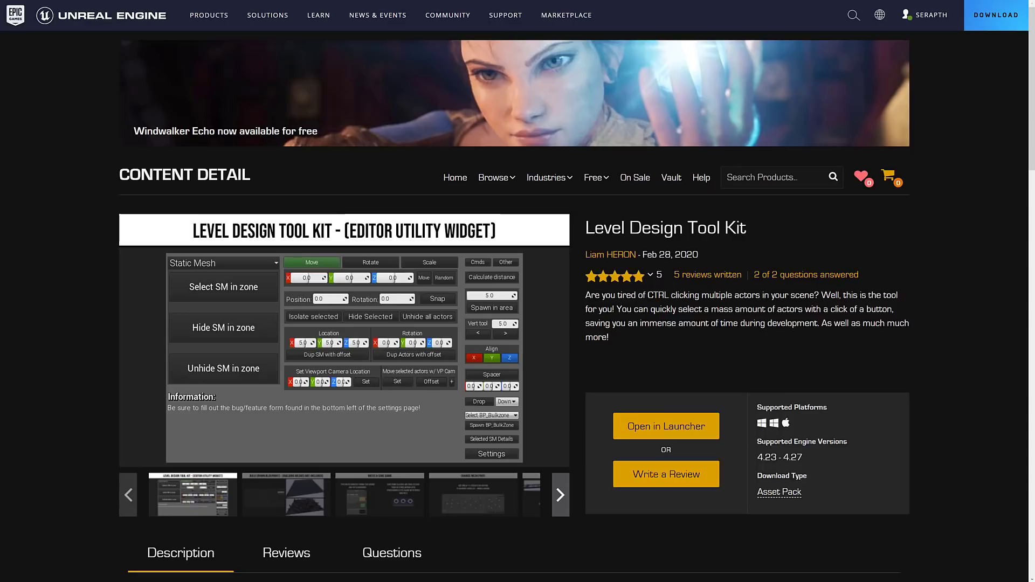
scroll(620, 331, down, 2)
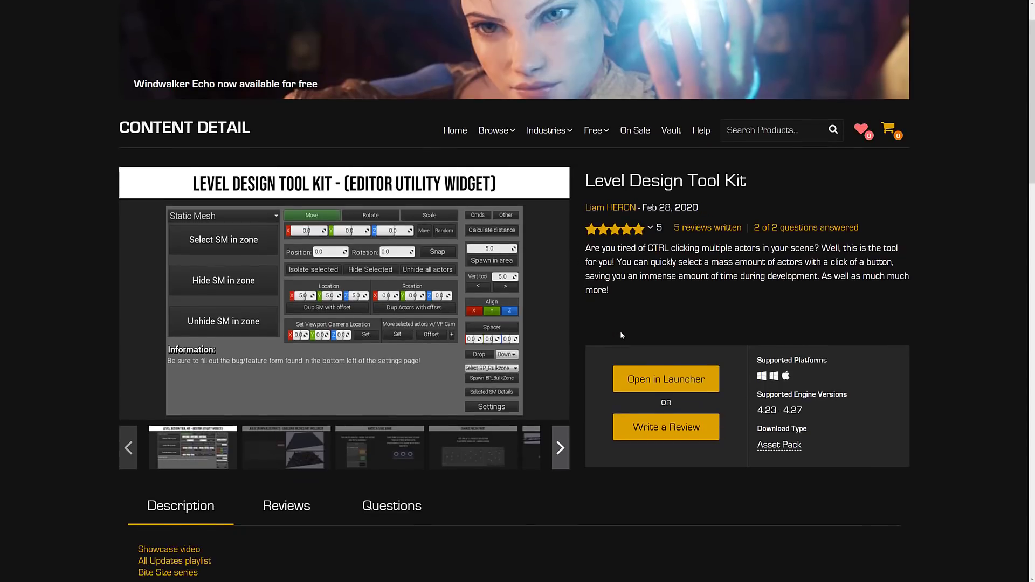
scroll(627, 351, down, 6)
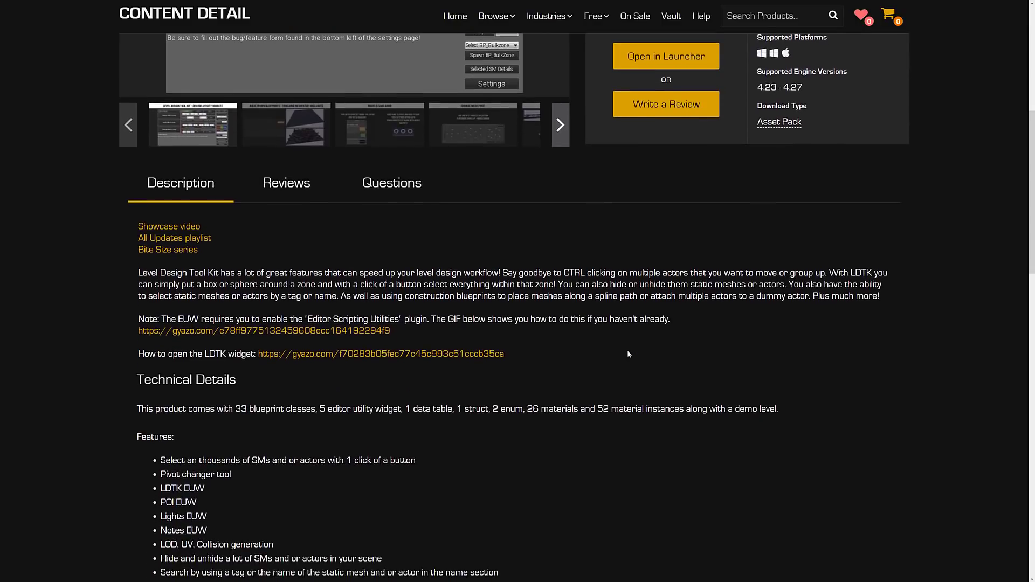
scroll(628, 354, down, 2)
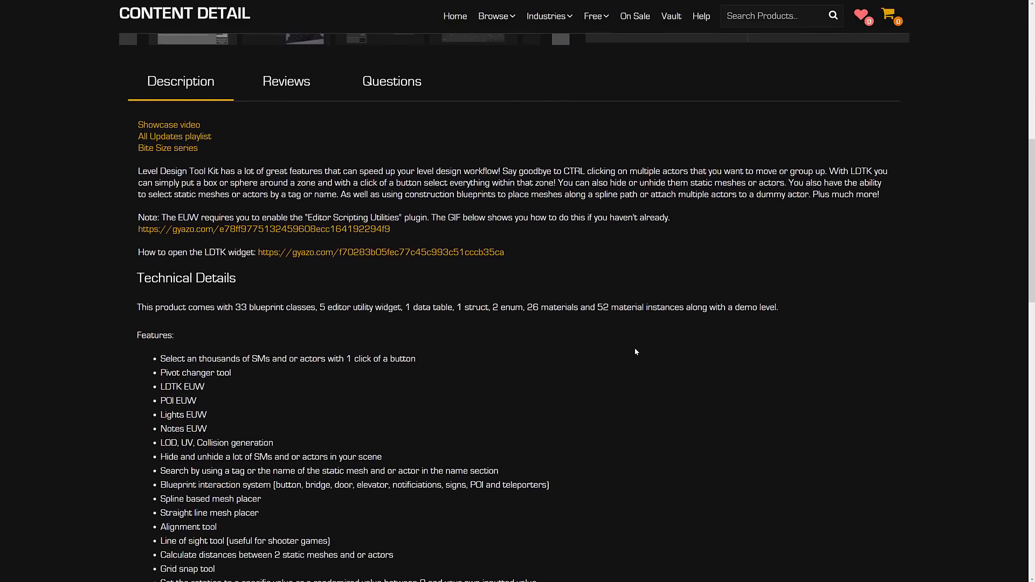
scroll(635, 351, down, 4)
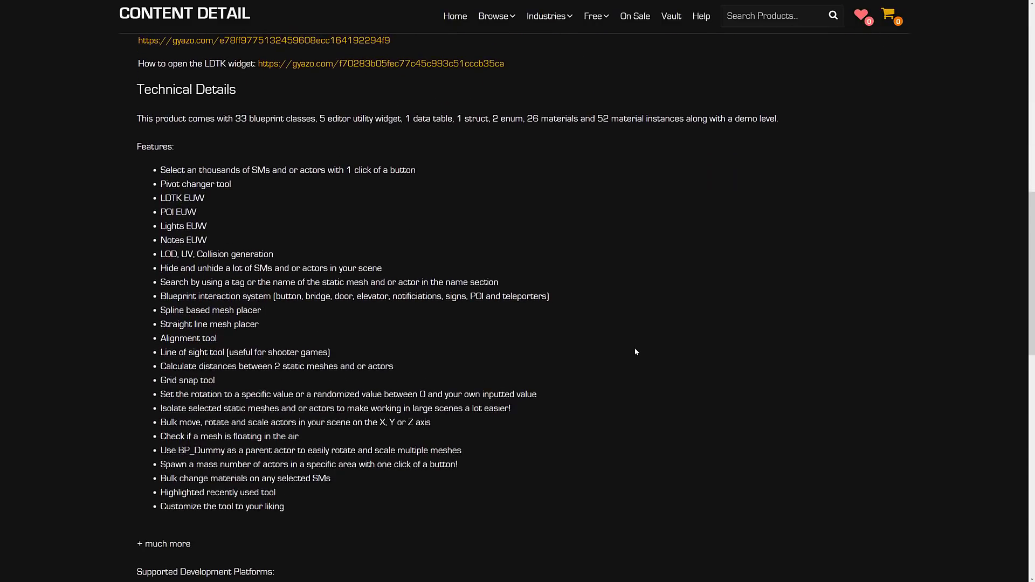
scroll(635, 352, down, 1)
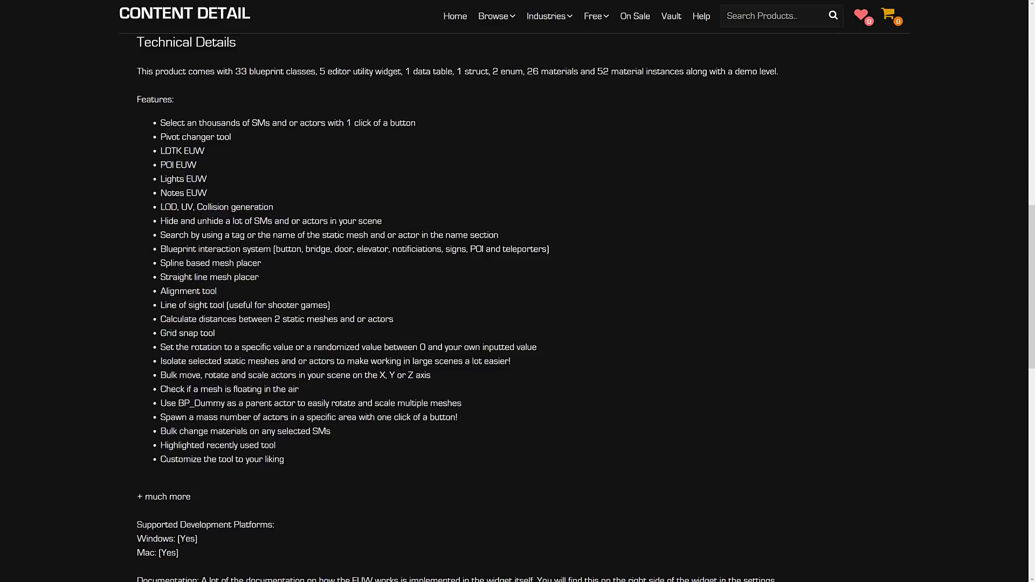
scroll(425, 231, up, 15)
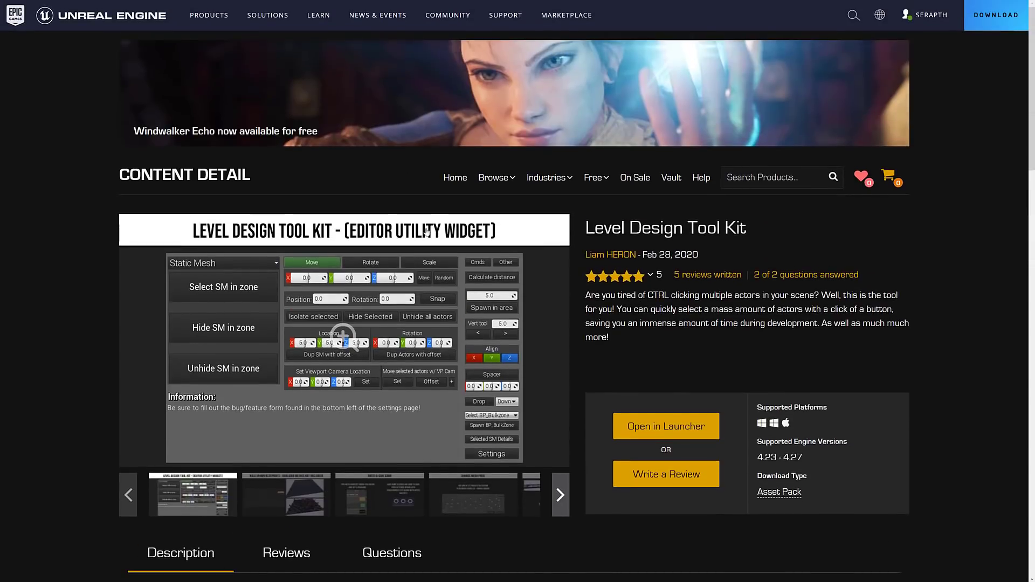
scroll(456, 246, down, 12)
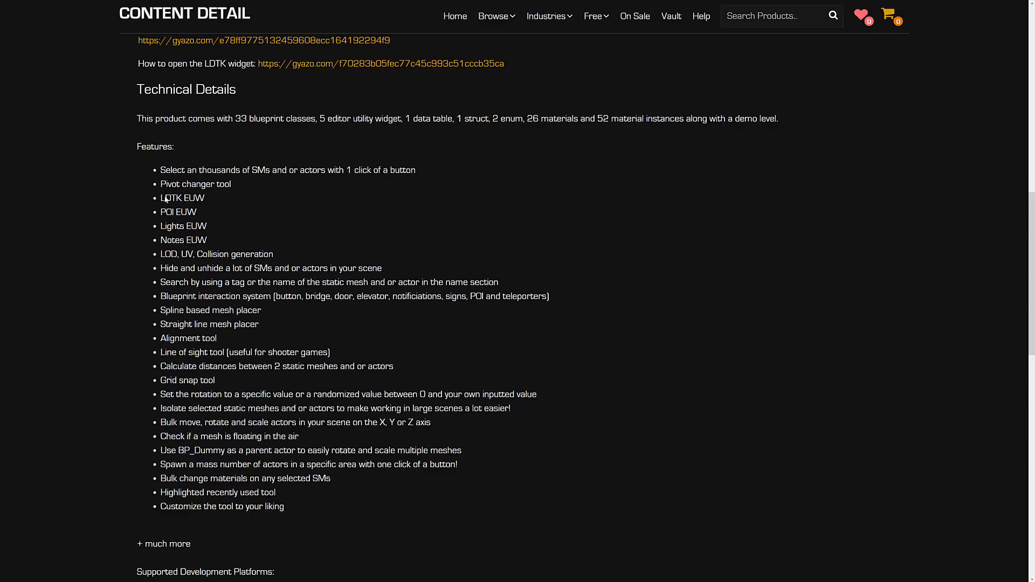
scroll(180, 258, down, 1)
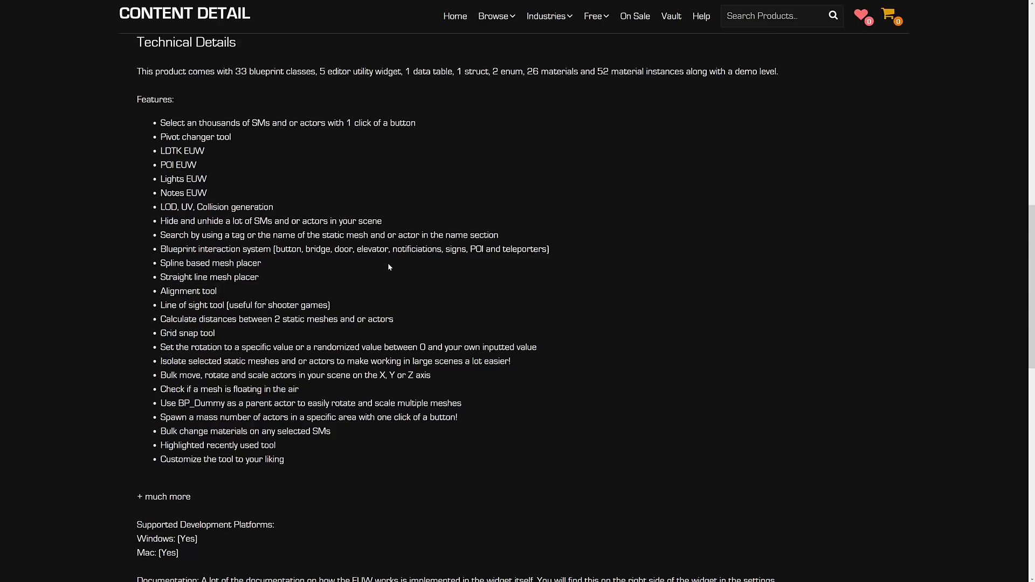
scroll(388, 267, down, 1)
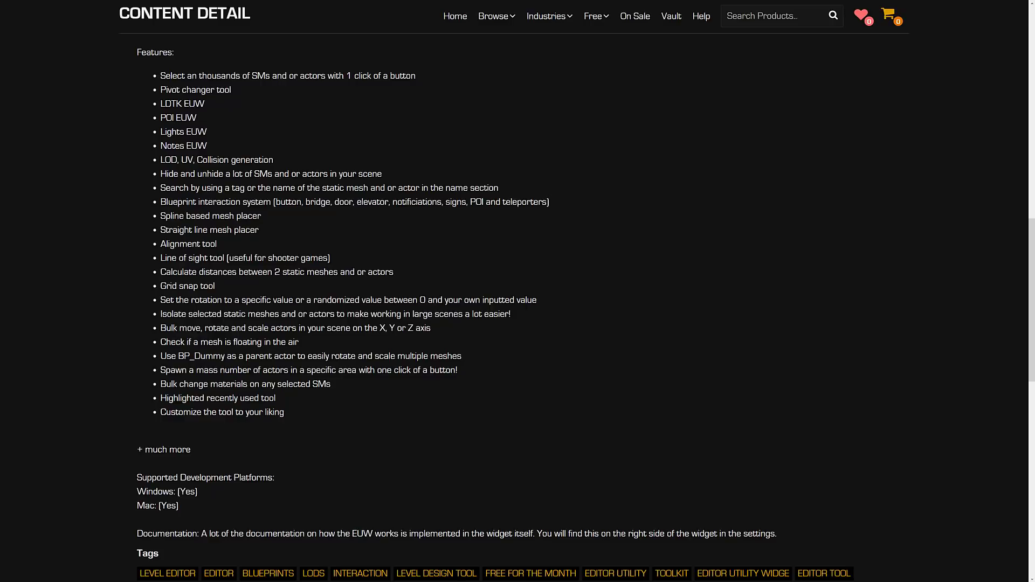
scroll(458, 331, up, 6)
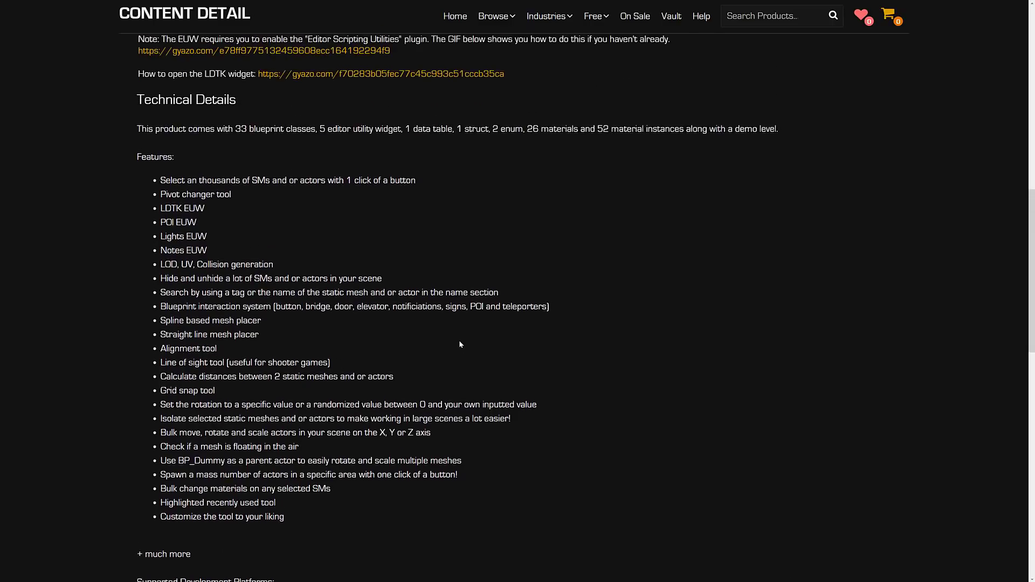
- Step through the Level Design Tool Kit screenshots to the one on selecting actors by name
scroll(458, 337, up, 5)
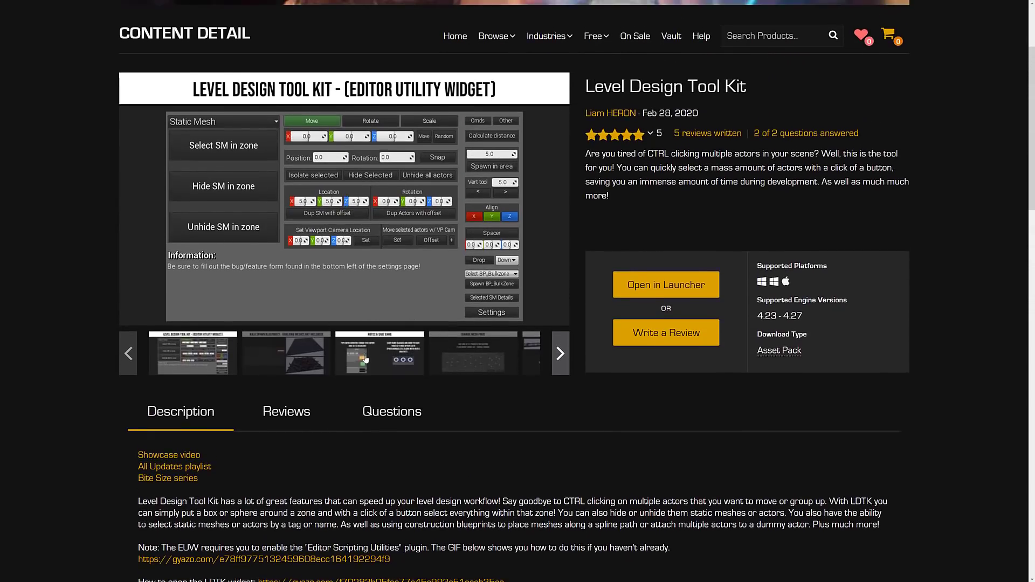
click(365, 360)
click(473, 355)
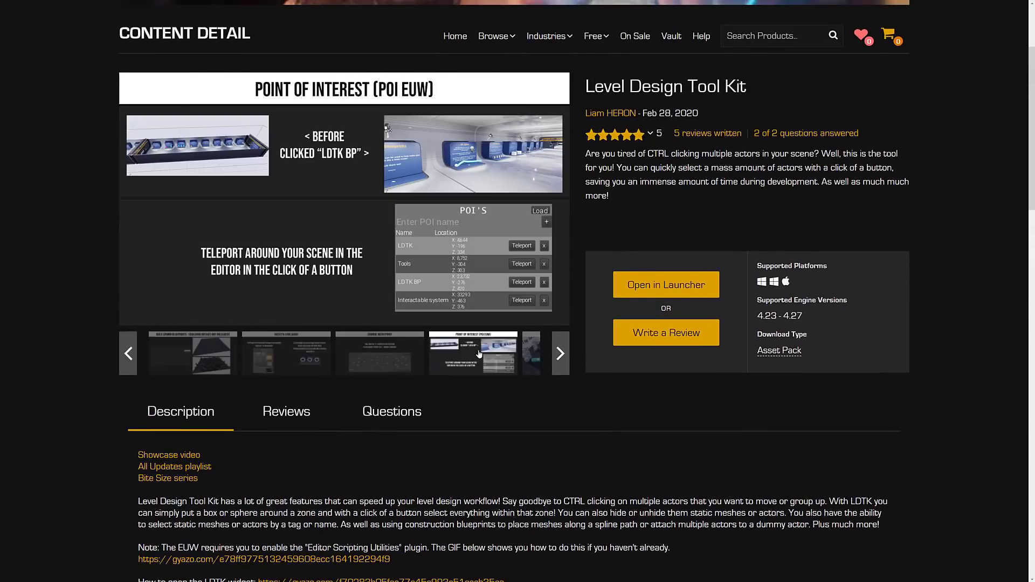
click(530, 351)
click(470, 357)
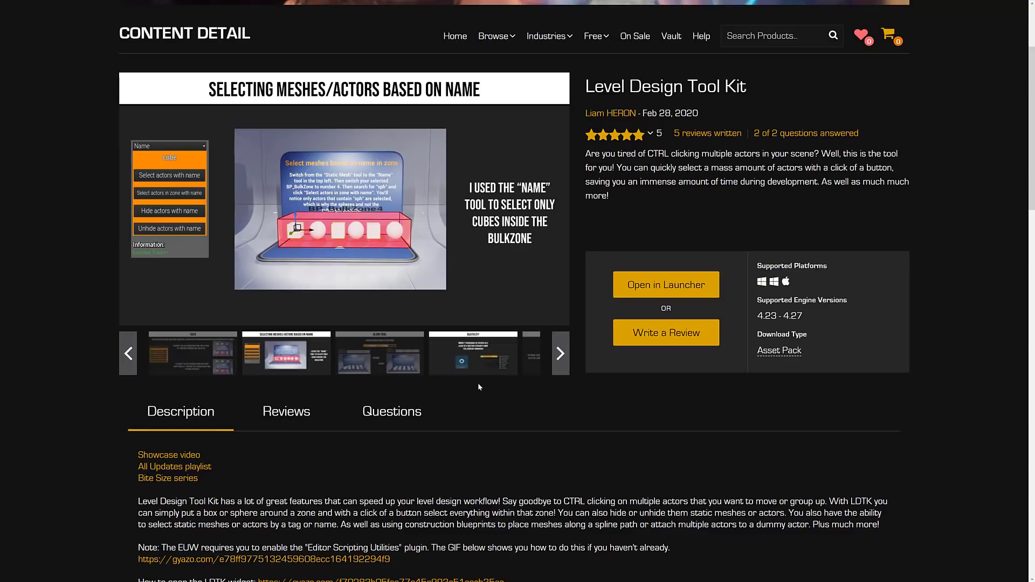
- Scroll the description, highlighting the 33 blueprint classes count before reading further
scroll(478, 383, down, 3)
scroll(285, 292, down, 4)
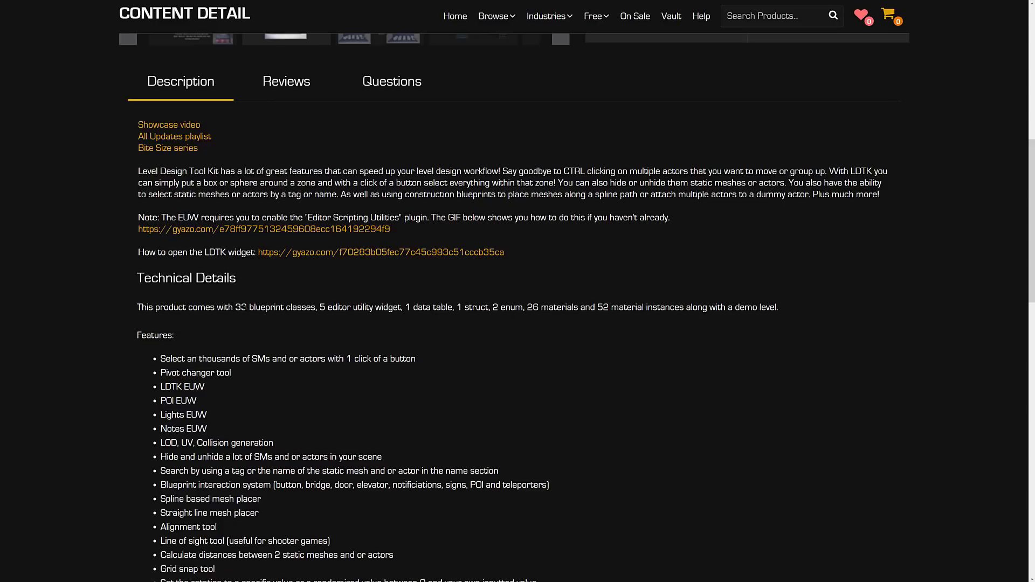
drag(236, 308, 603, 307)
click(574, 350)
scroll(555, 347, down, 2)
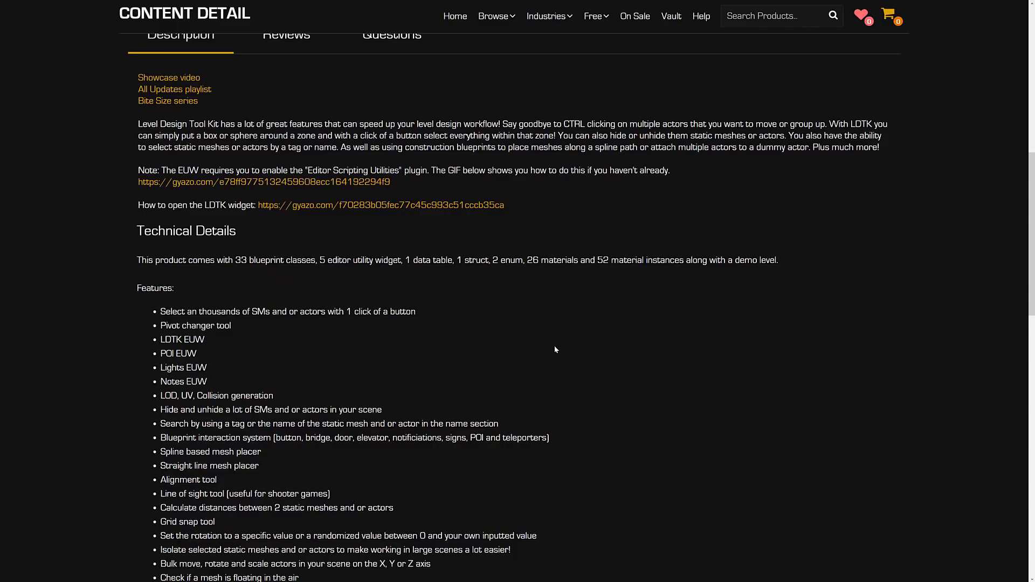
scroll(557, 348, down, 5)
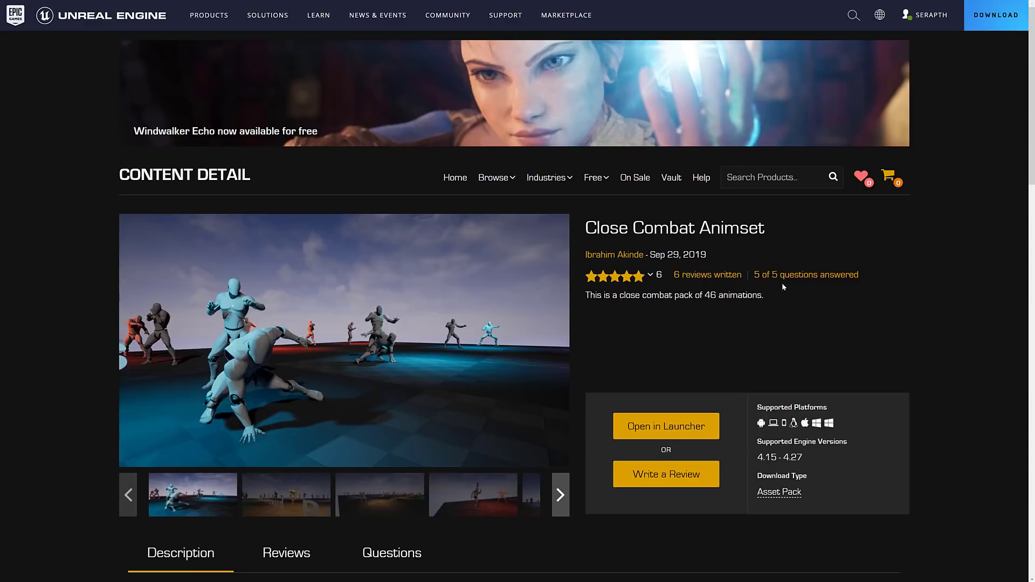
drag(700, 296, 768, 297)
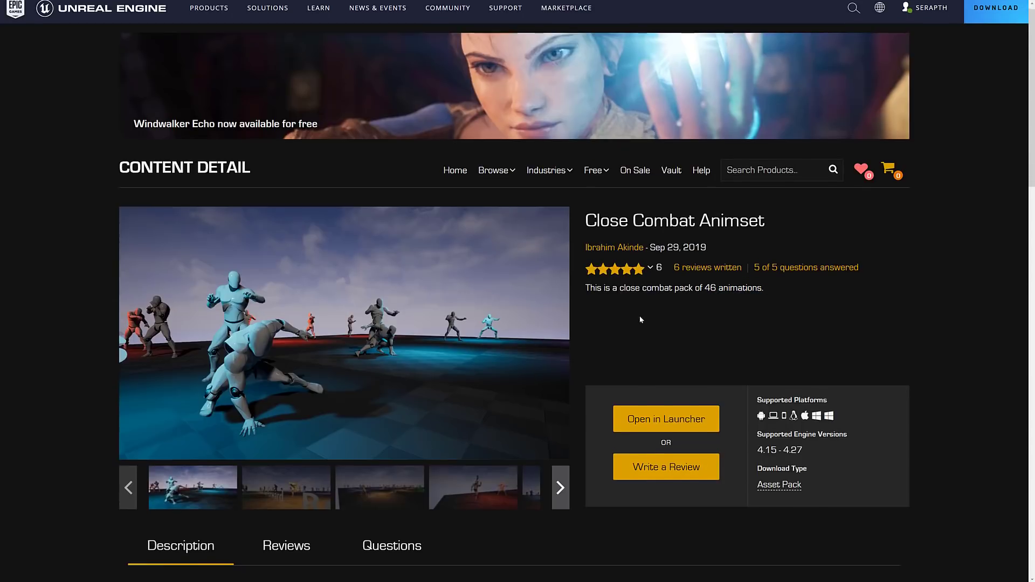
scroll(638, 315, down, 3)
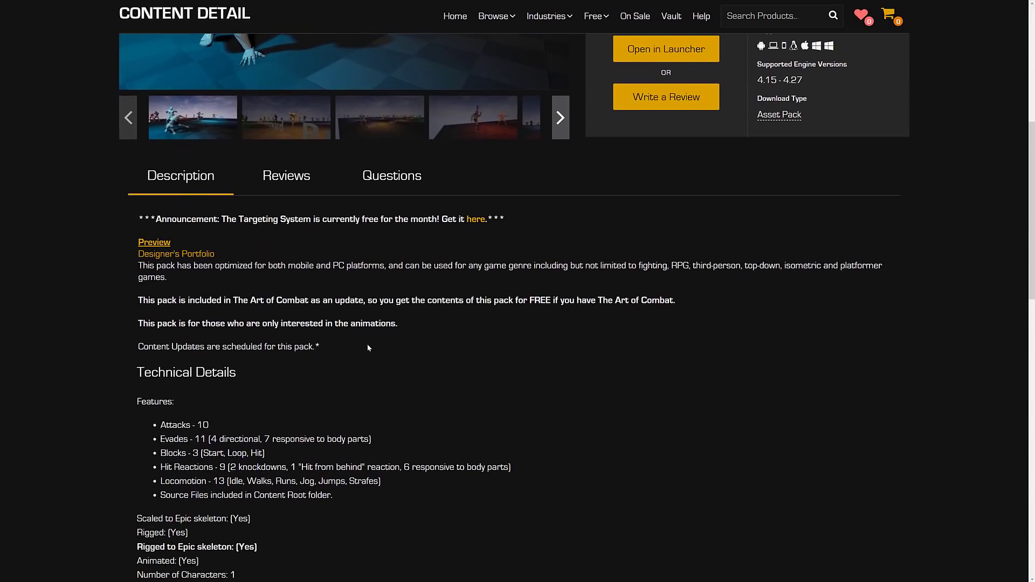
scroll(368, 347, down, 1)
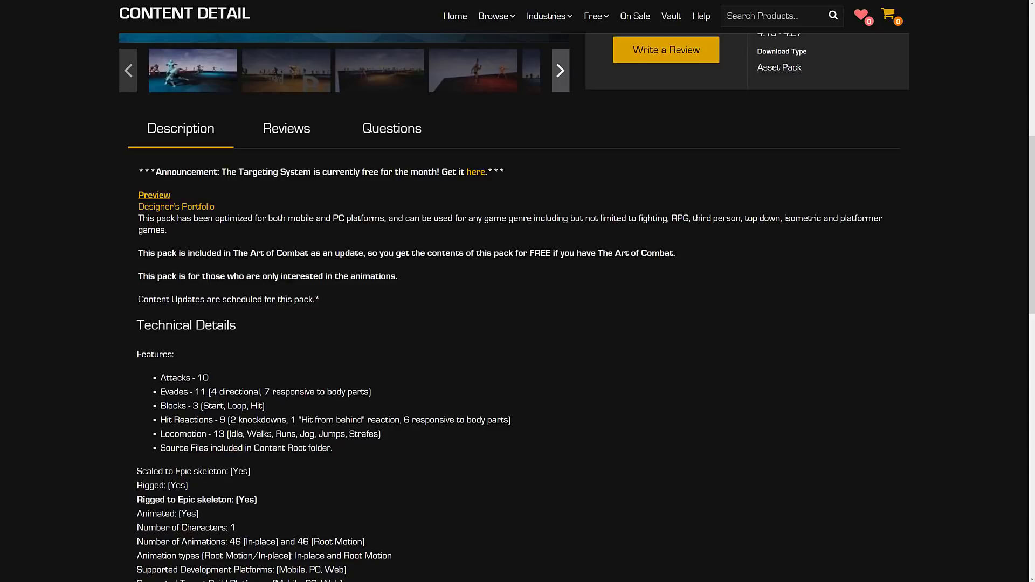
scroll(380, 405, up, 5)
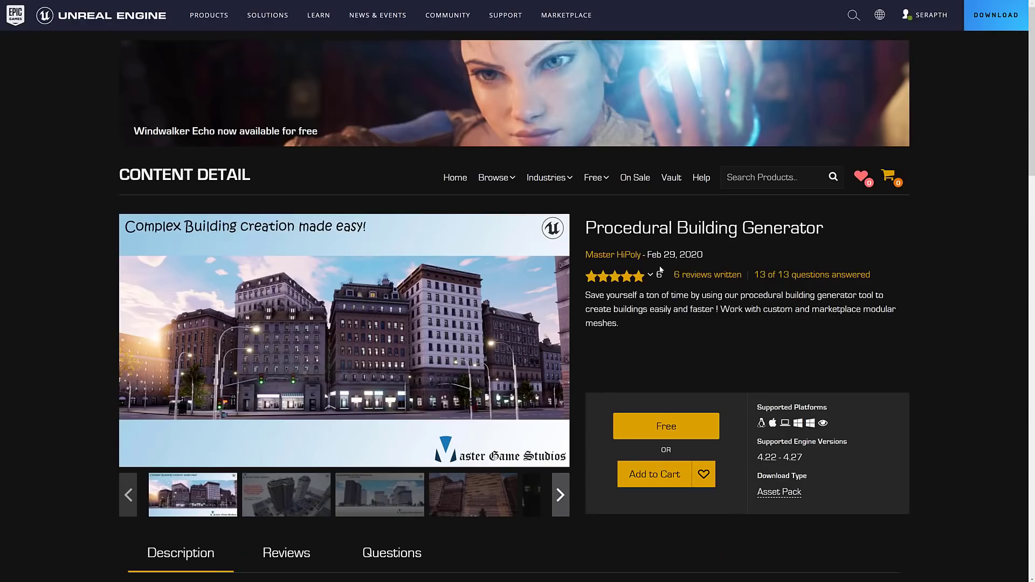
- Page through the Procedural Building Generator gallery until the night city street screenshot shows
mouse_move(660, 273)
scroll(798, 320, down, 1)
click(293, 444)
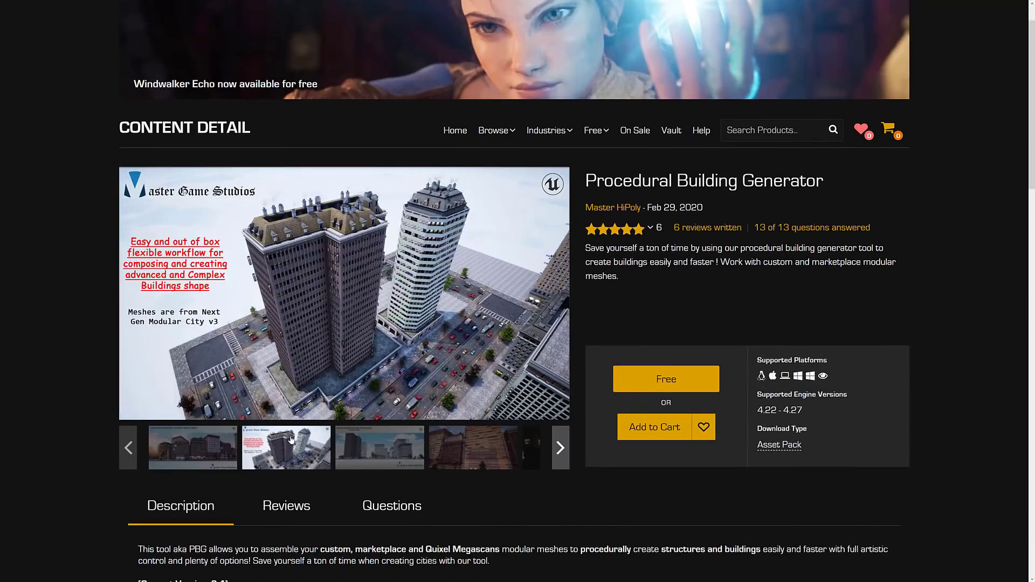
click(380, 445)
click(505, 445)
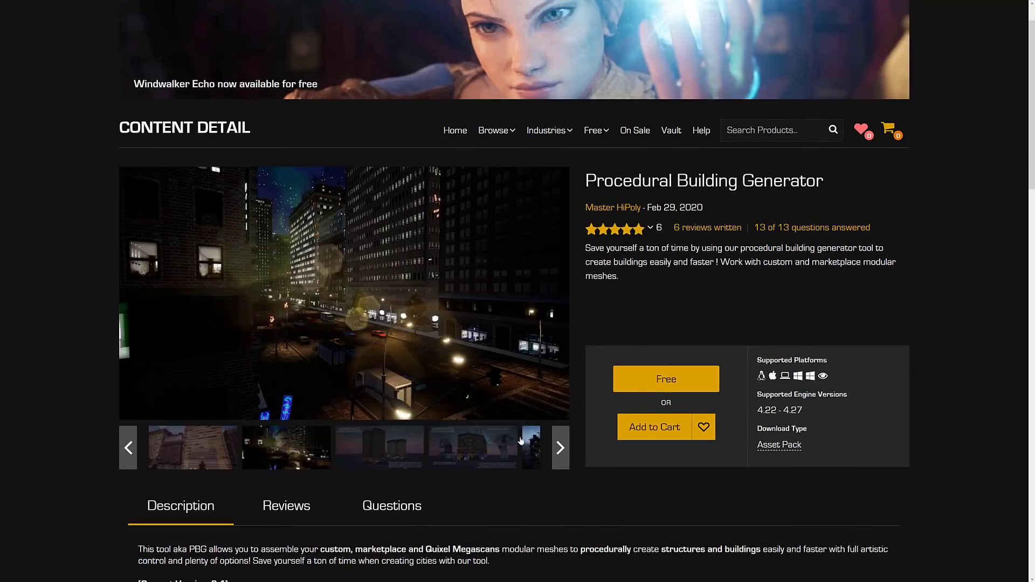
scroll(342, 286, down, 5)
scroll(485, 357, down, 7)
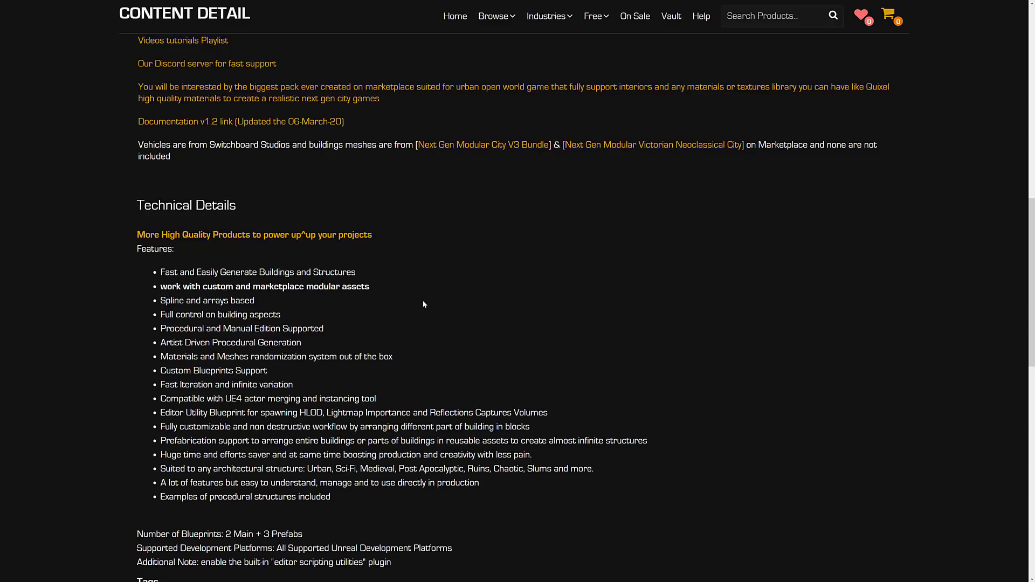
scroll(396, 290, down, 1)
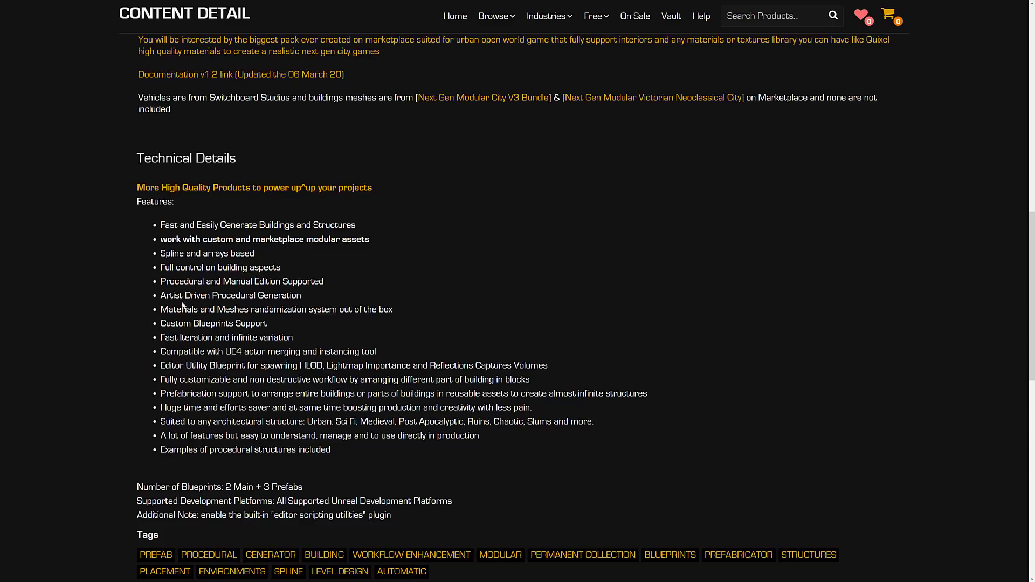
scroll(399, 345, up, 10)
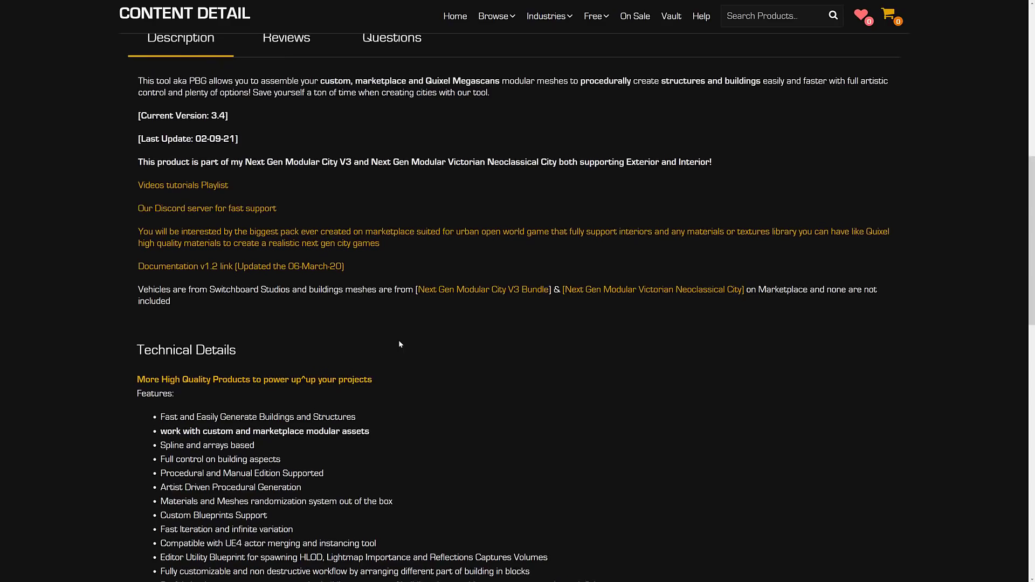
scroll(400, 344, up, 2)
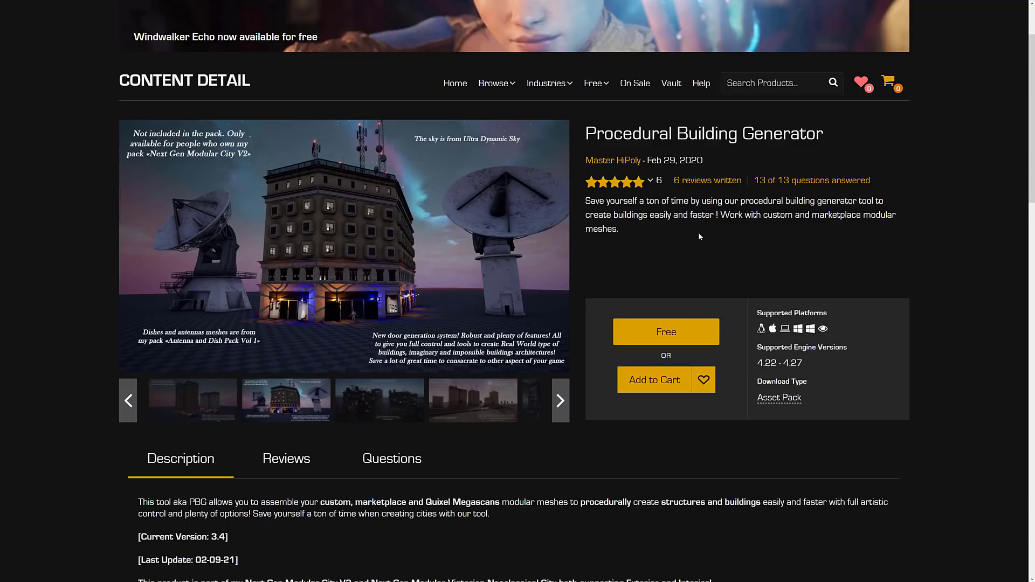
scroll(698, 236, up, 2)
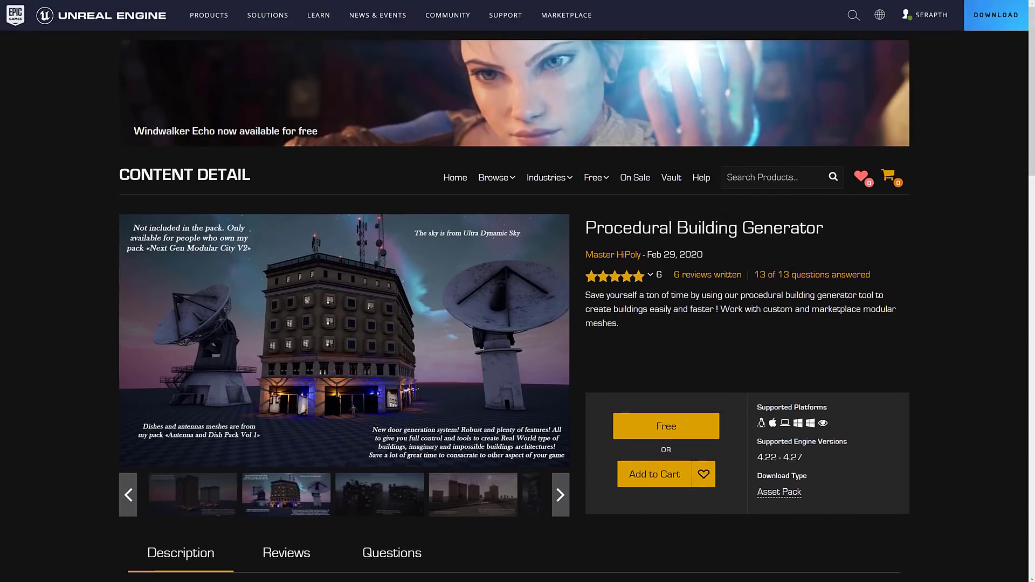
- Open the Windwalker Echo page and scroll through its description down to Technical Details
click(428, 87)
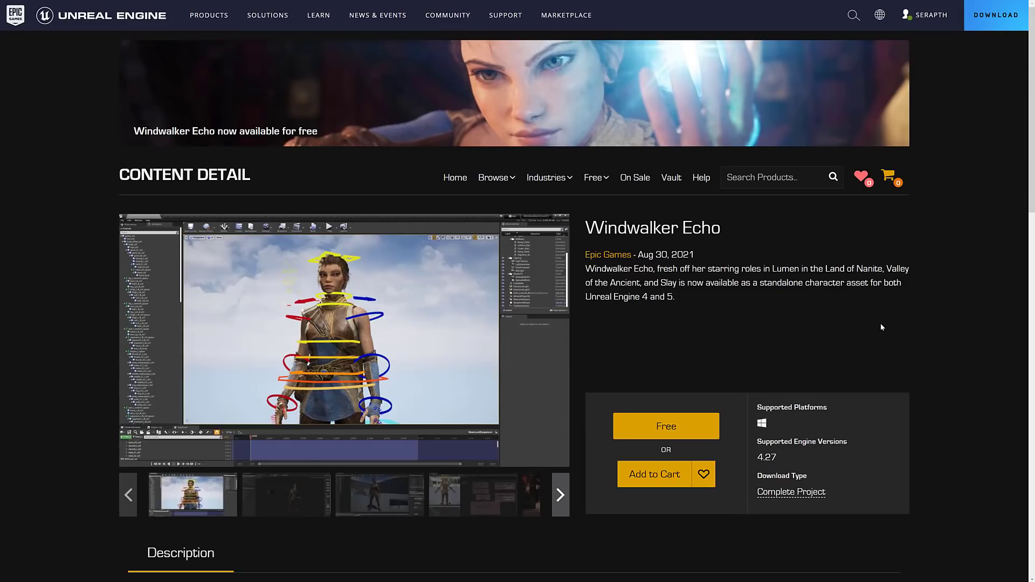
scroll(700, 279, down, 1)
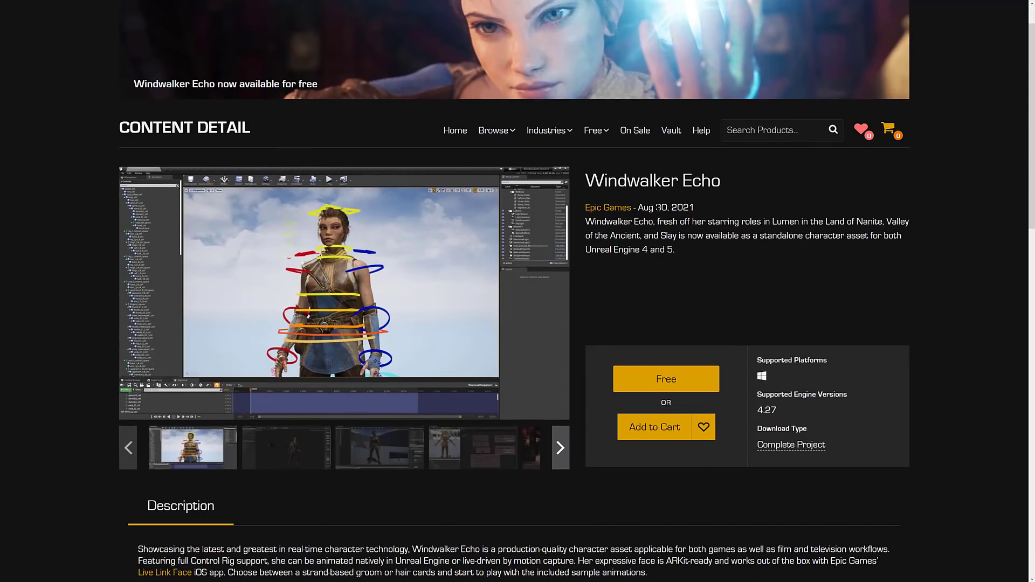
scroll(718, 271, down, 1)
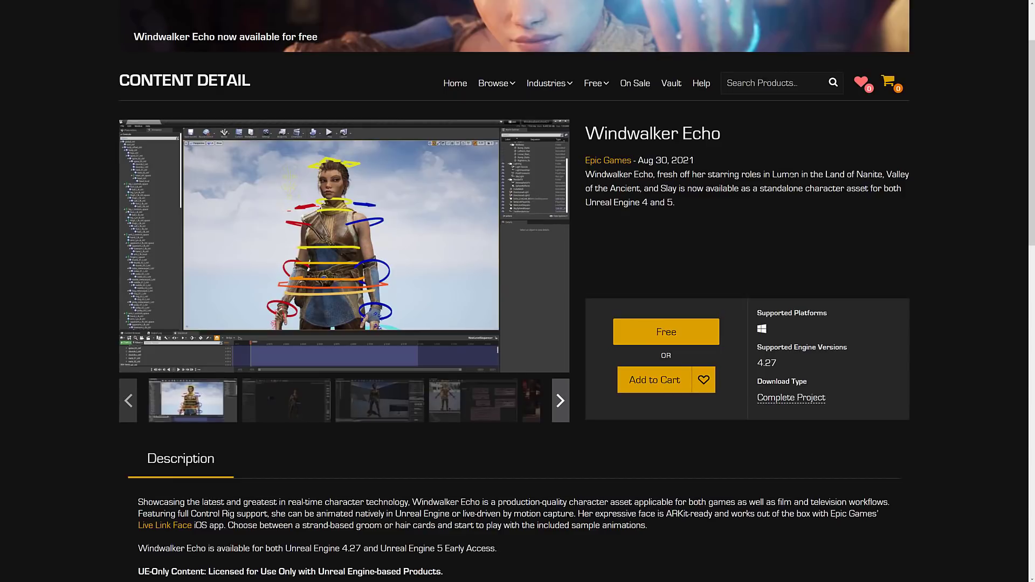
scroll(756, 226, down, 2)
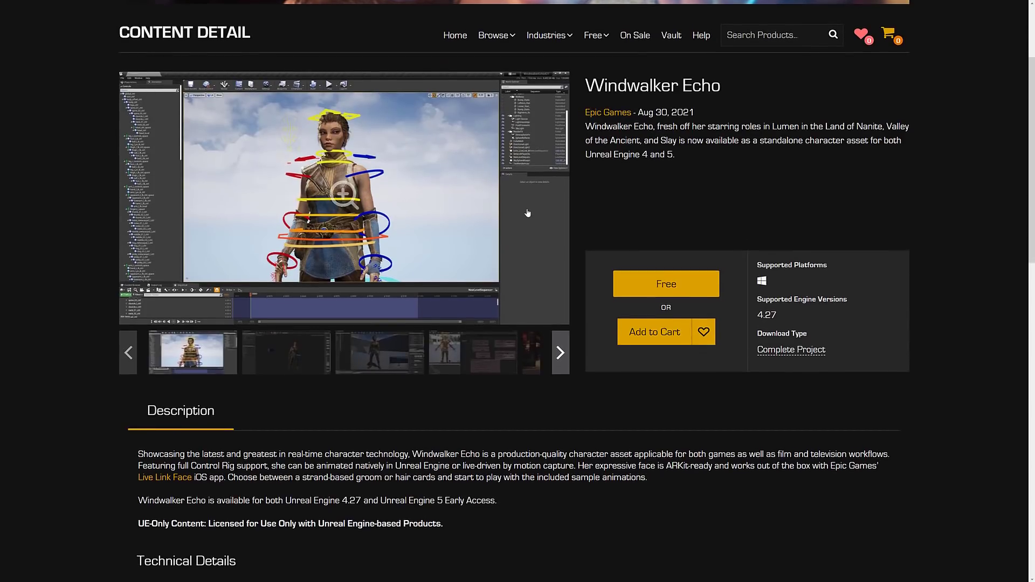
scroll(295, 249, up, 1)
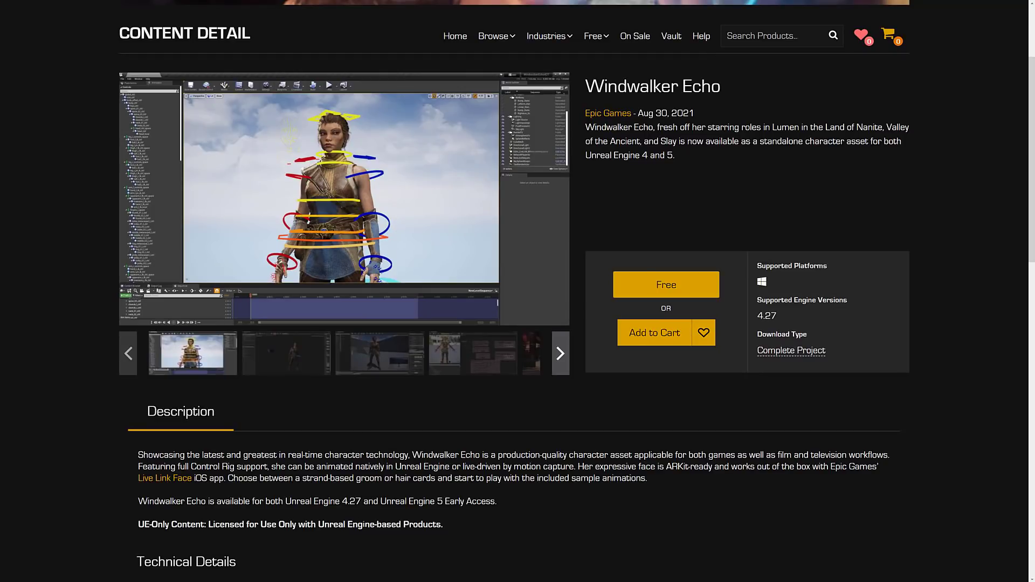
scroll(501, 429, up, 2)
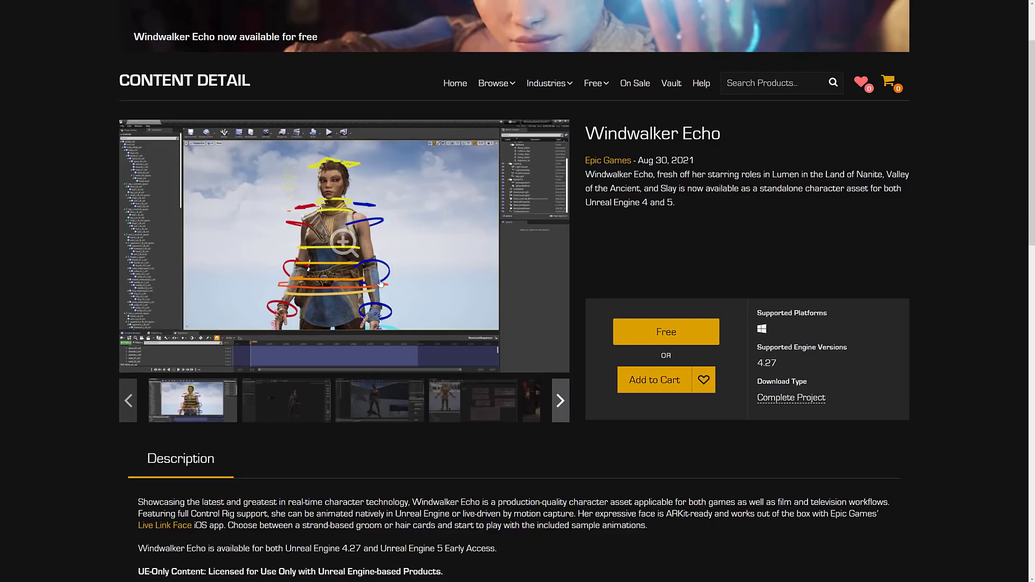
scroll(380, 284, down, 2)
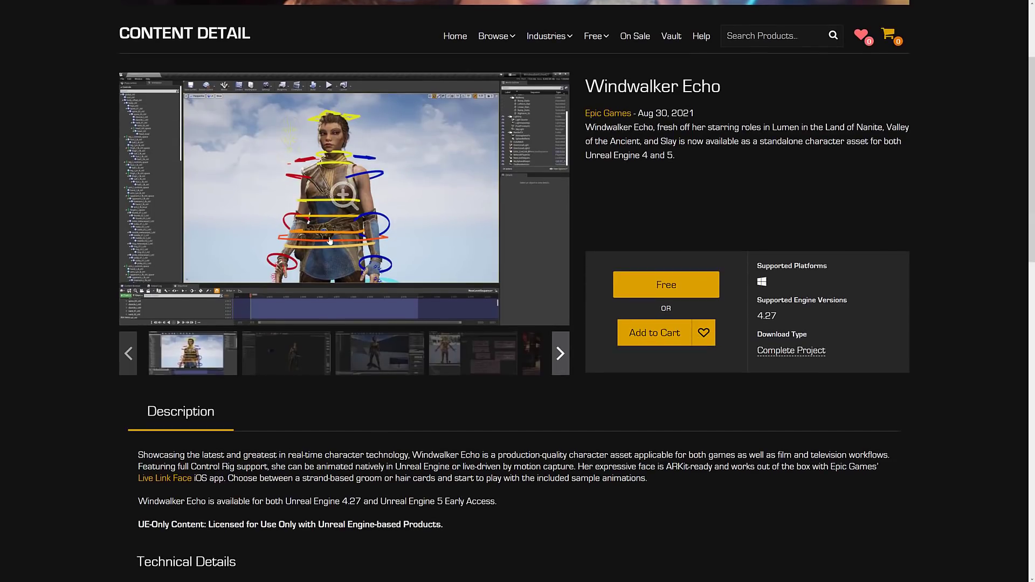
scroll(330, 241, down, 2)
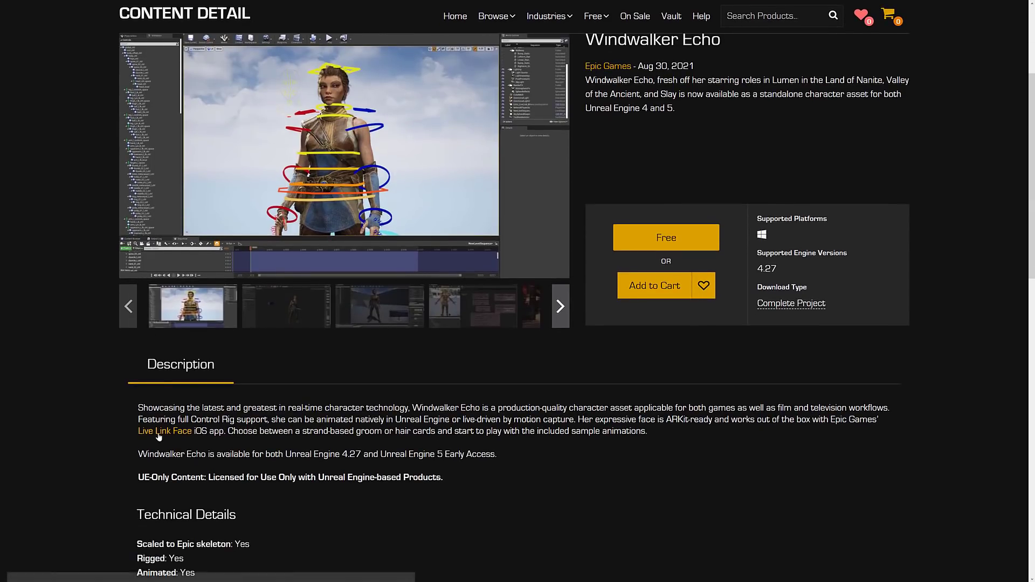
scroll(436, 337, down, 5)
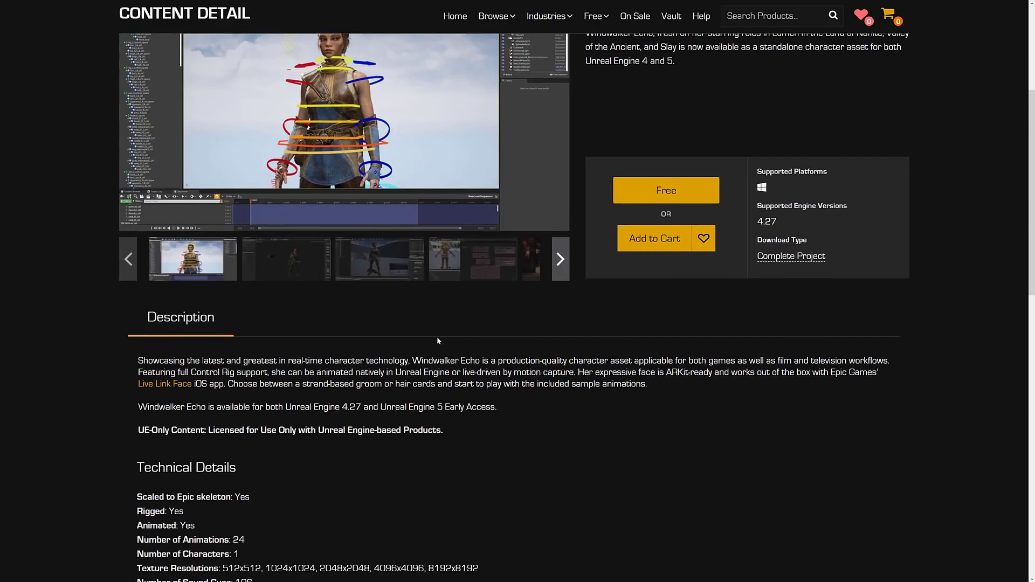
scroll(436, 327, up, 1)
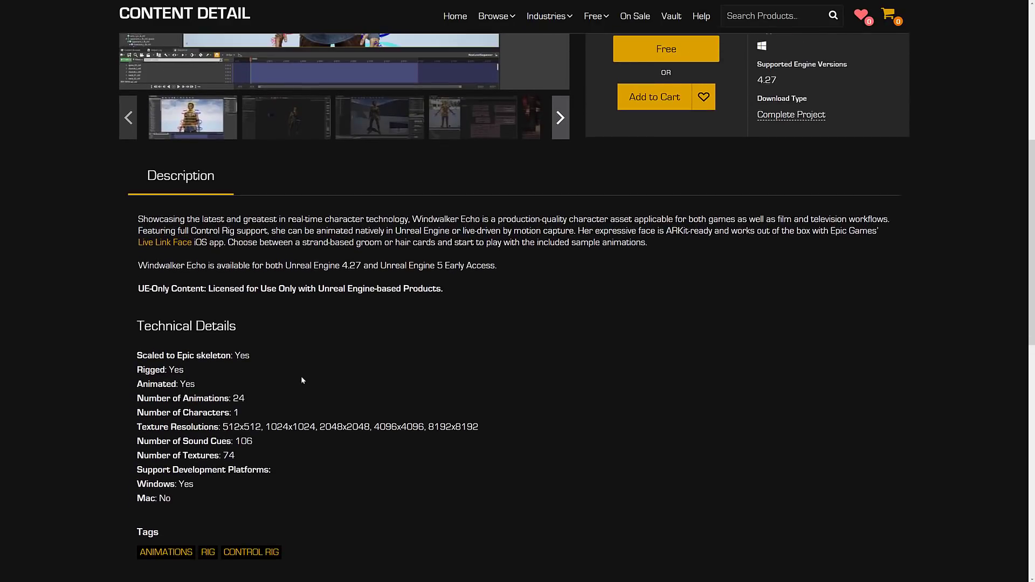
scroll(479, 250, up, 7)
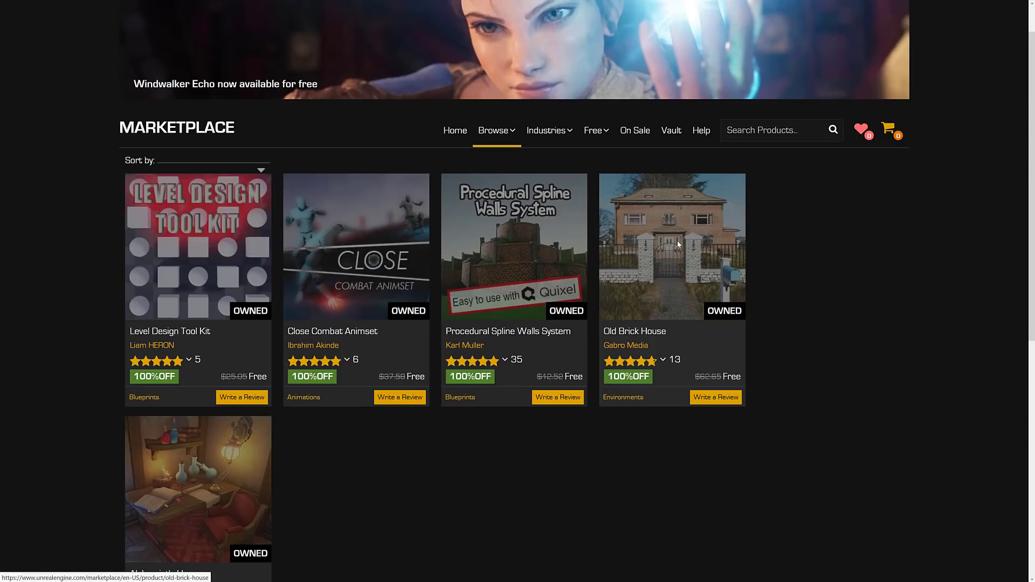
- Scroll the Free For The Month listing and bring up the Free dropdown menu
scroll(817, 235, down, 1)
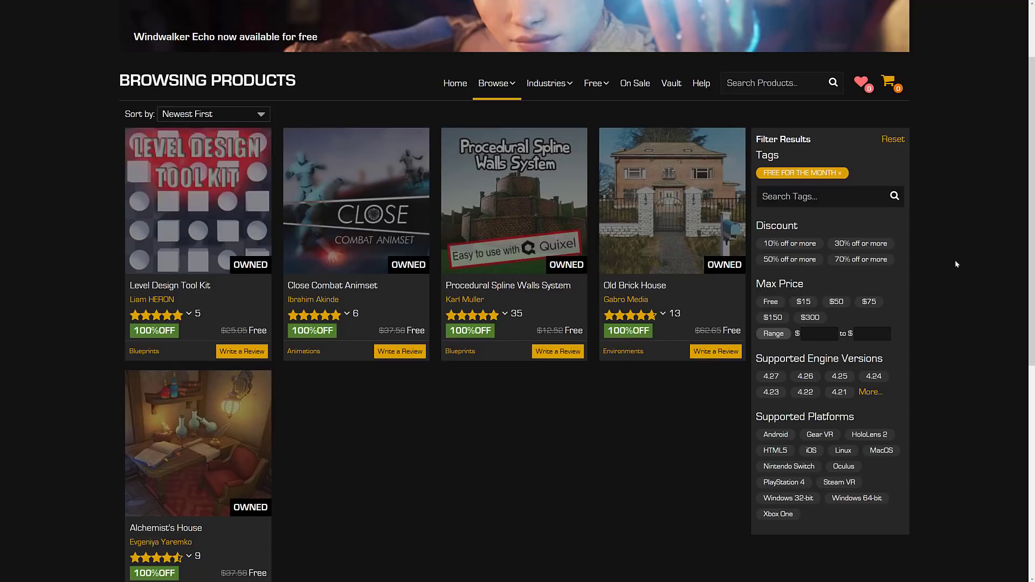
mouse_move(505, 314)
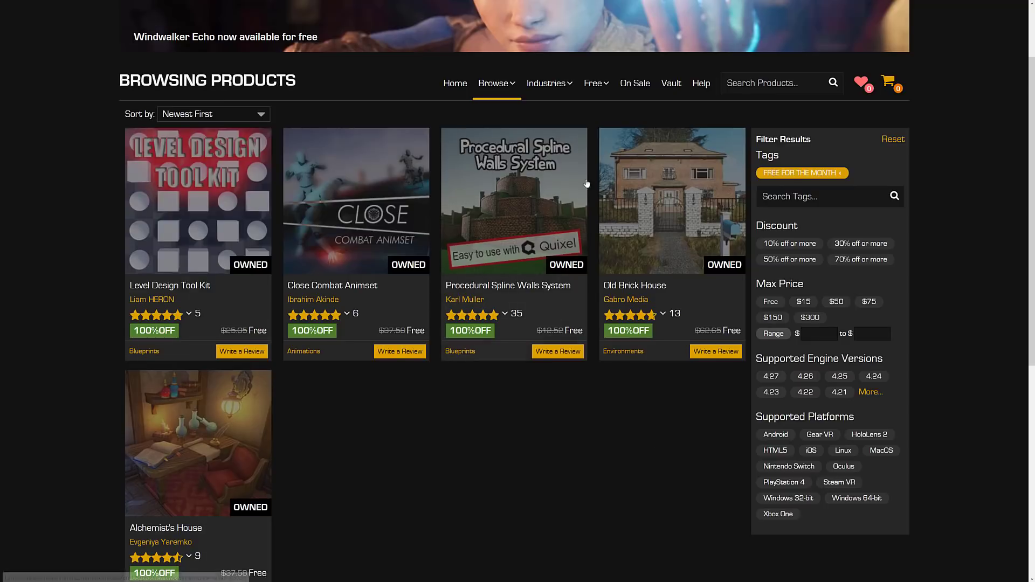
- Switch to the Permanently Free Collection and browse its listing
mouse_move(603, 80)
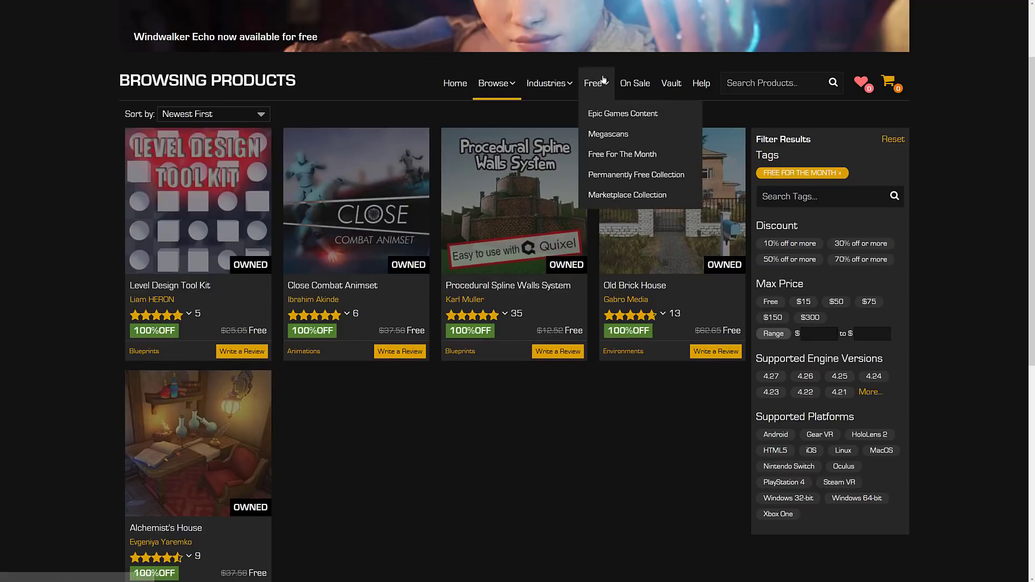
click(630, 175)
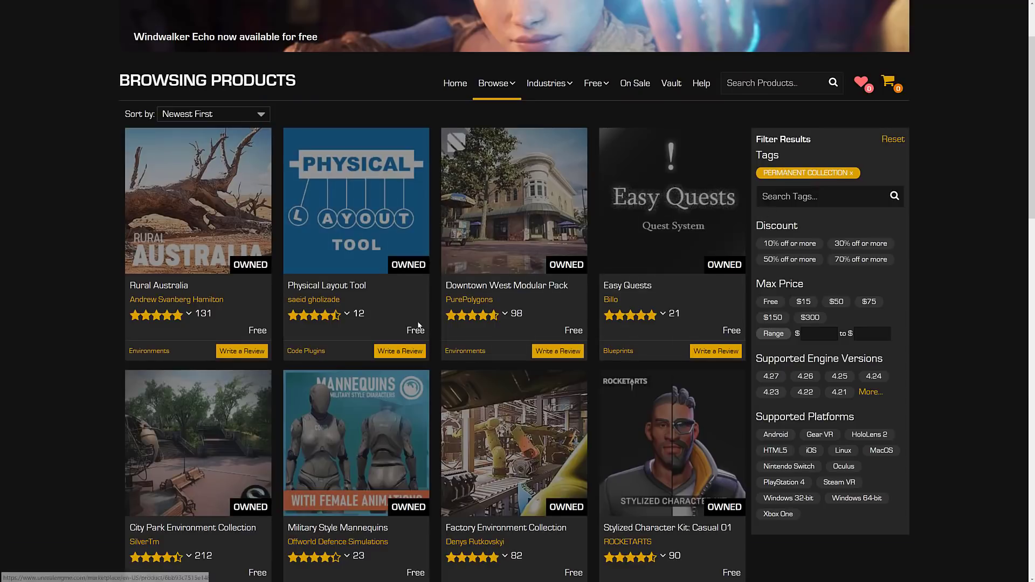
mouse_move(396, 318)
scroll(397, 319, down, 8)
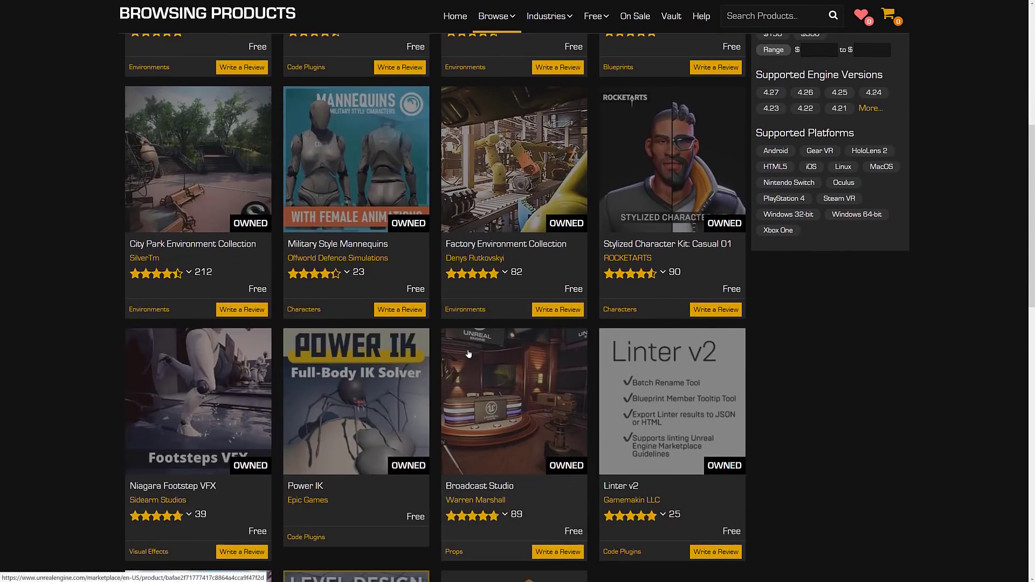
scroll(395, 361, down, 2)
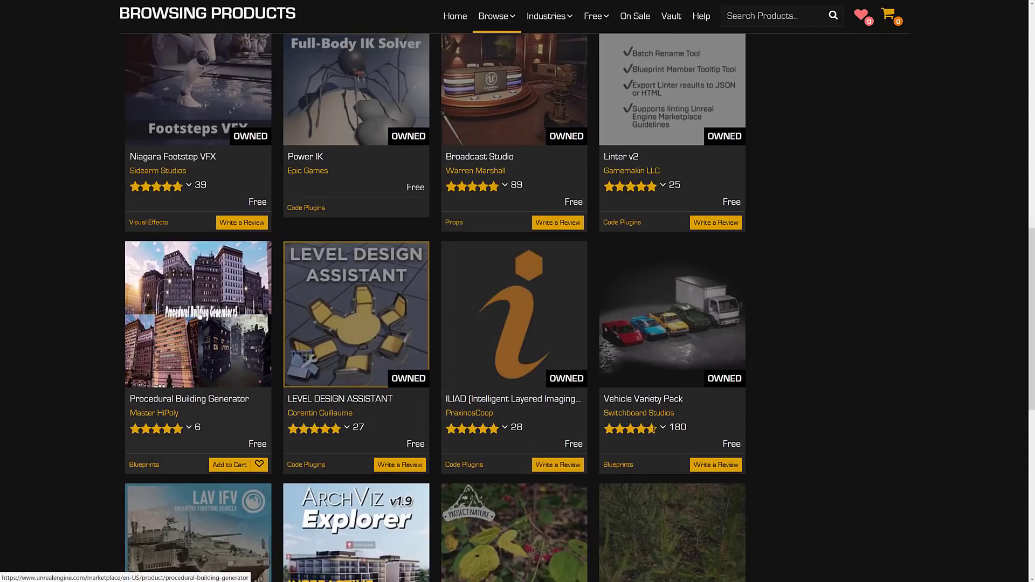
scroll(395, 361, up, 12)
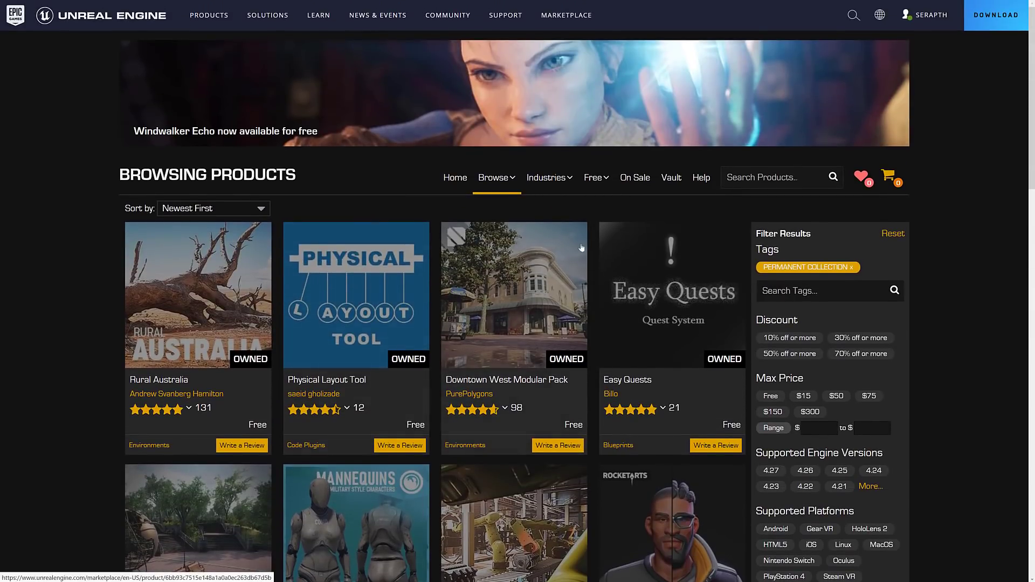
- Add the Procedural Building Generator to the cart, bringing it to 1 item
scroll(442, 292, down, 6)
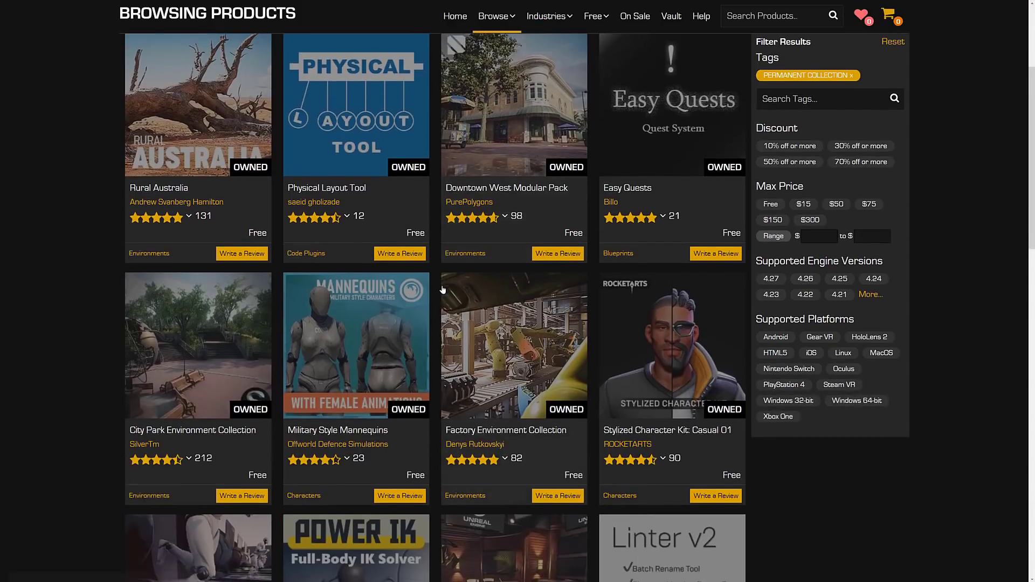
scroll(443, 290, down, 3)
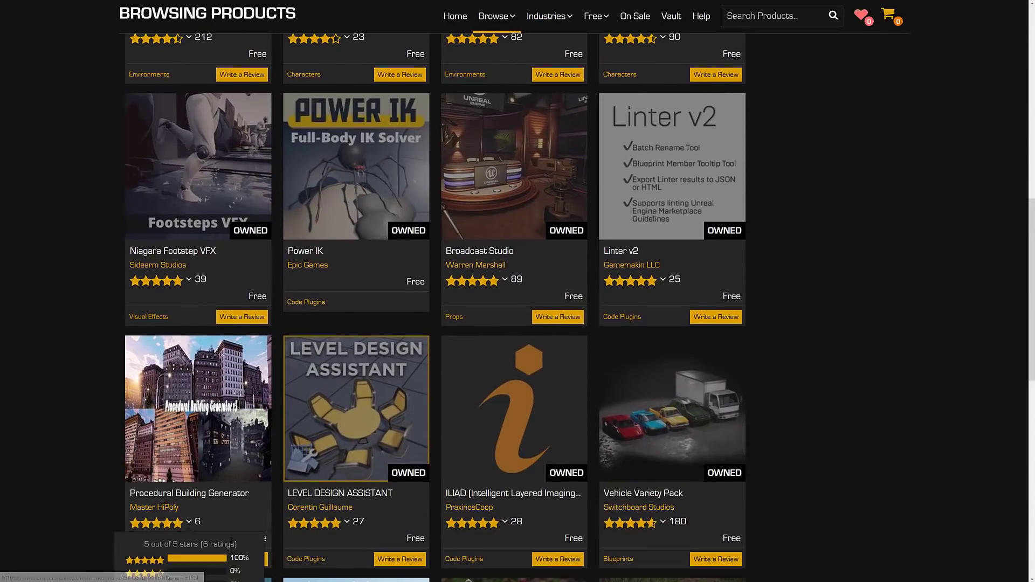
scroll(313, 523, down, 2)
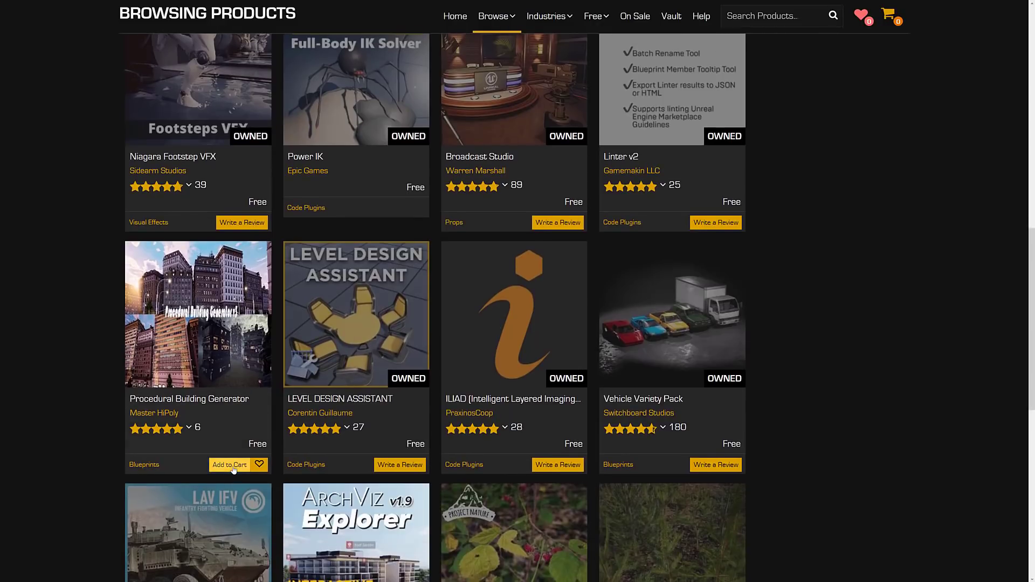
click(231, 465)
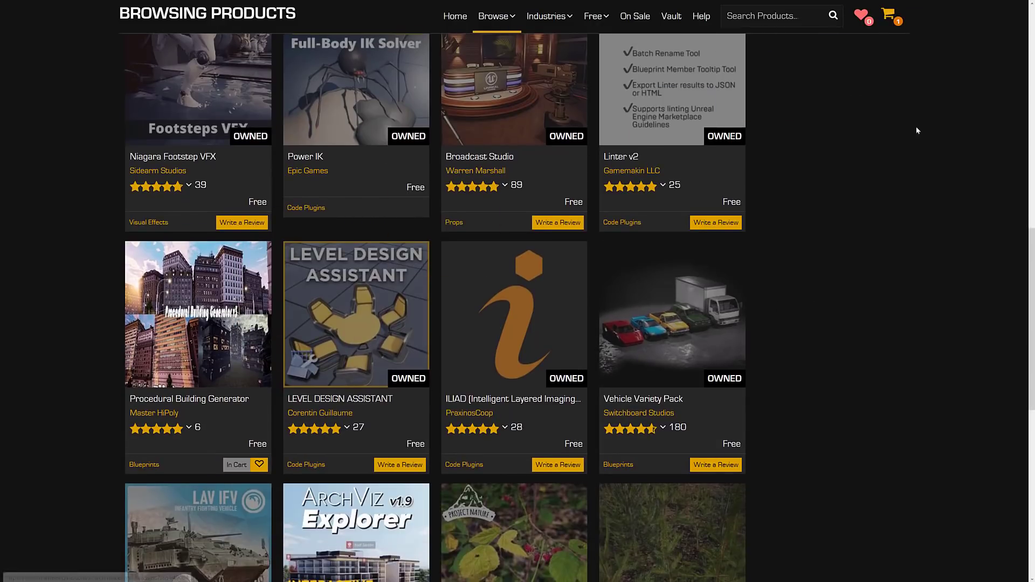
scroll(863, 240, up, 2)
scroll(863, 239, up, 10)
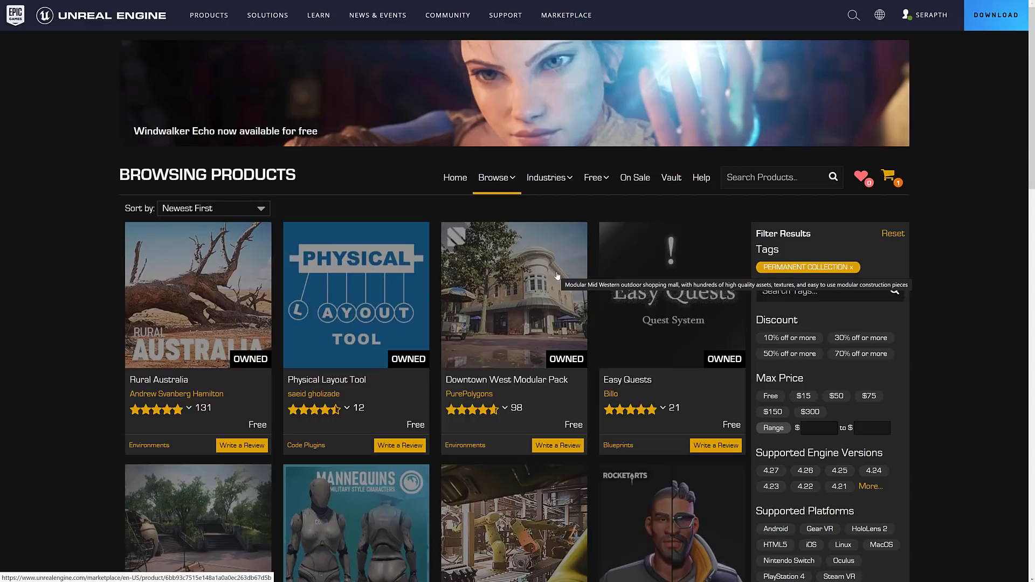
- Return to the Free For The Month listing and browse its five owned packs
mouse_move(602, 180)
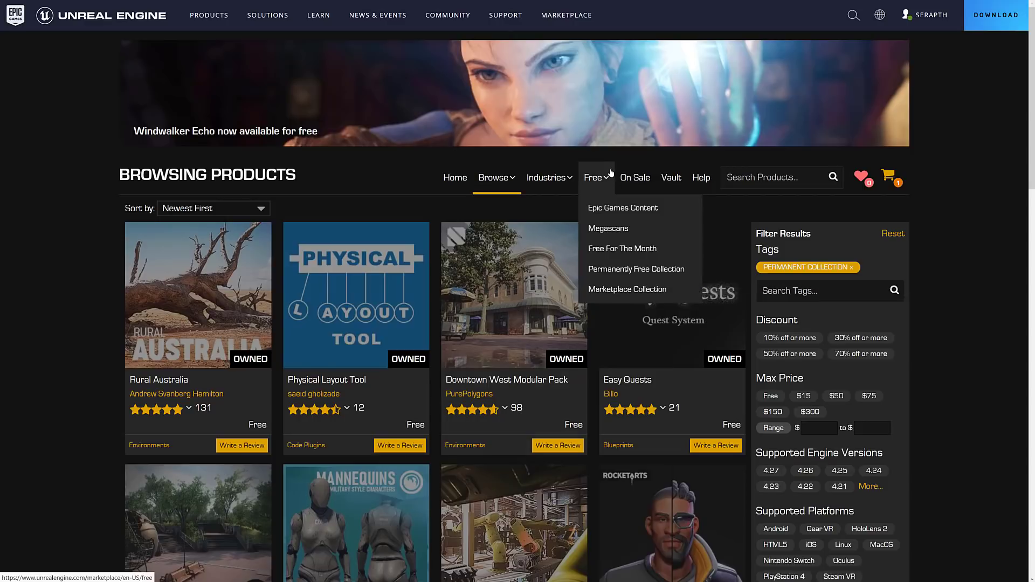
click(611, 248)
scroll(631, 318, down, 2)
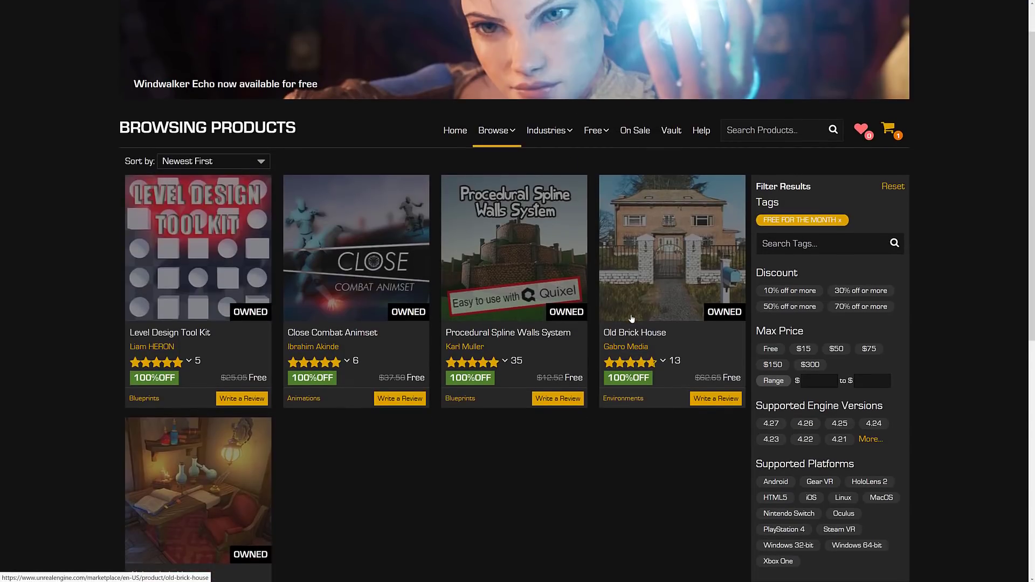
scroll(632, 318, down, 1)
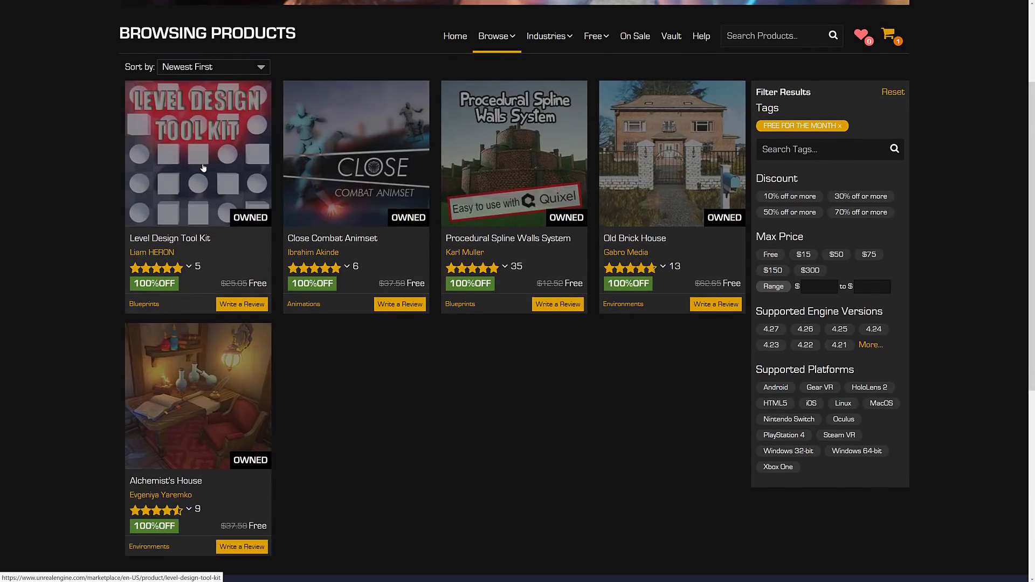
mouse_move(203, 168)
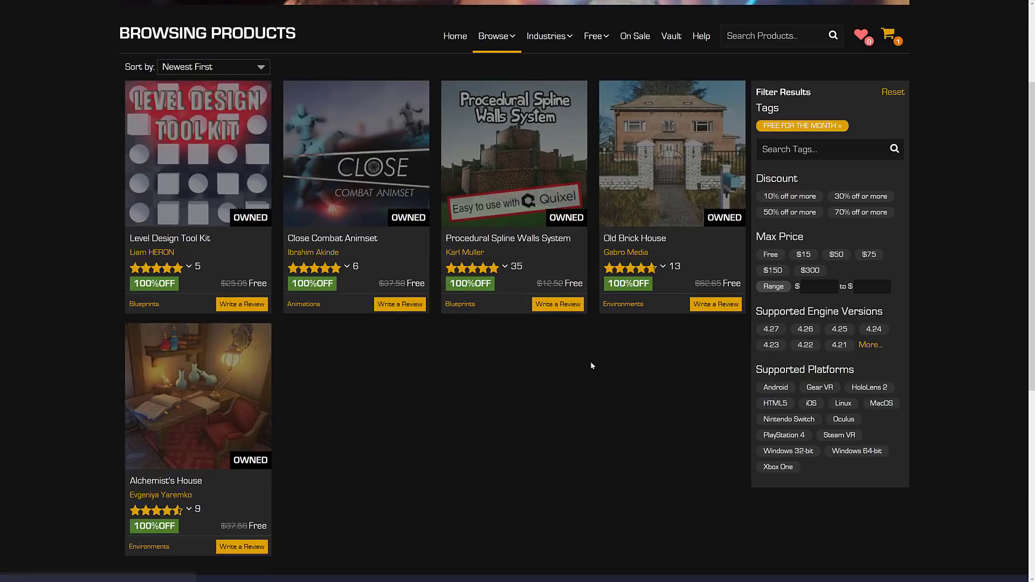
- Reopen the Permanently Free Collection and open the Procedural Building Generator card
mouse_move(598, 34)
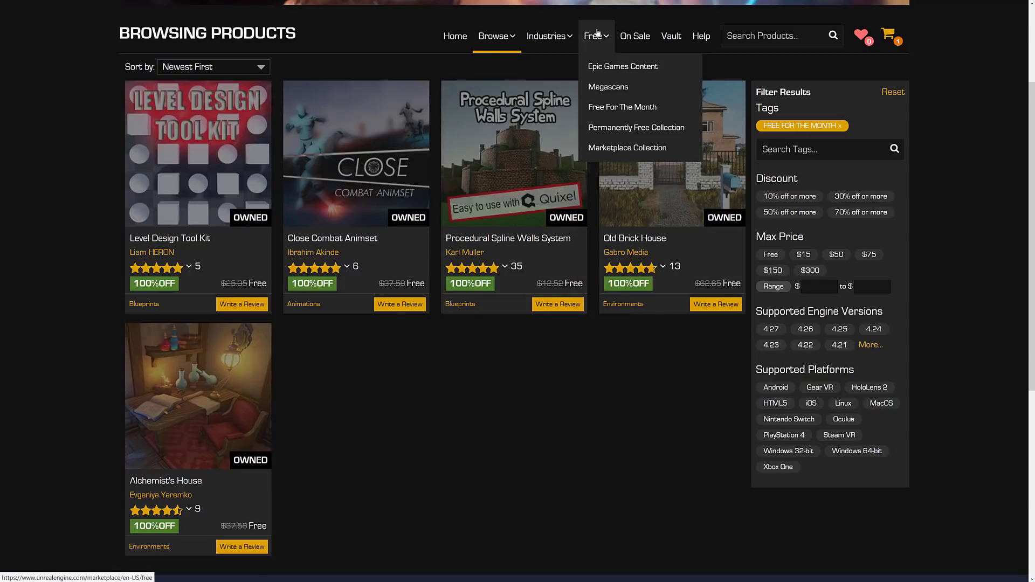
click(631, 128)
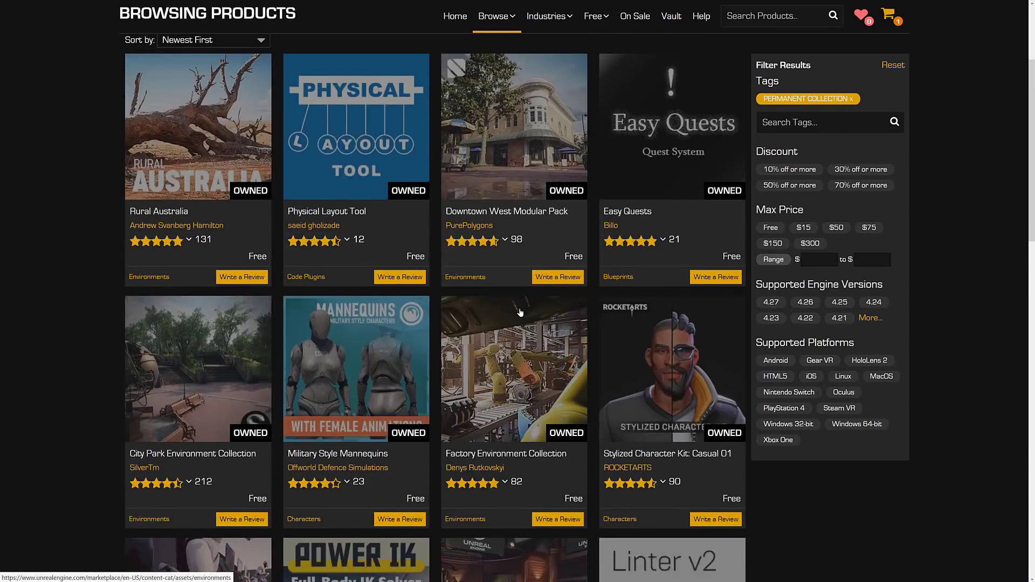
scroll(435, 312, down, 8)
scroll(433, 311, down, 2)
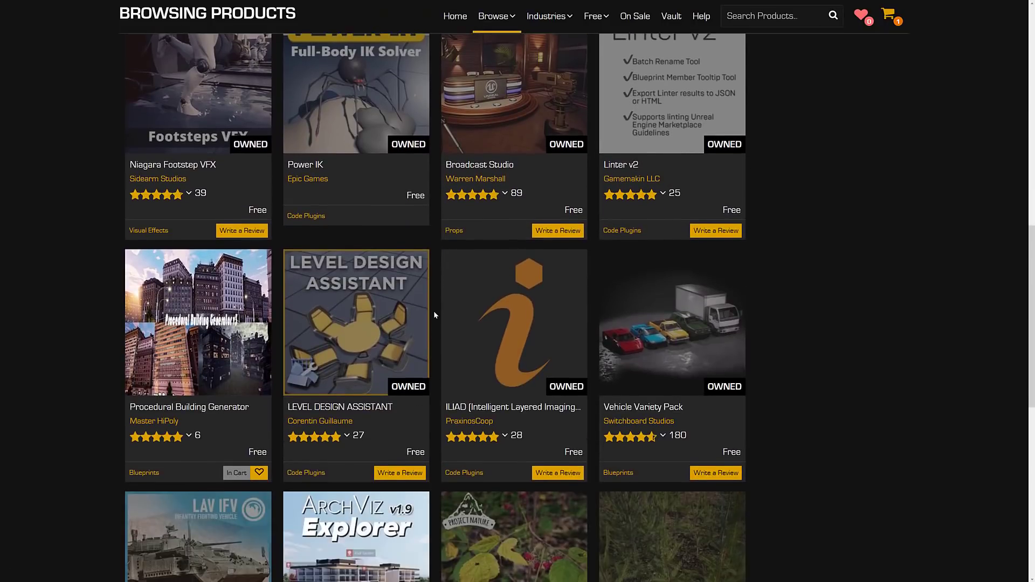
click(322, 302)
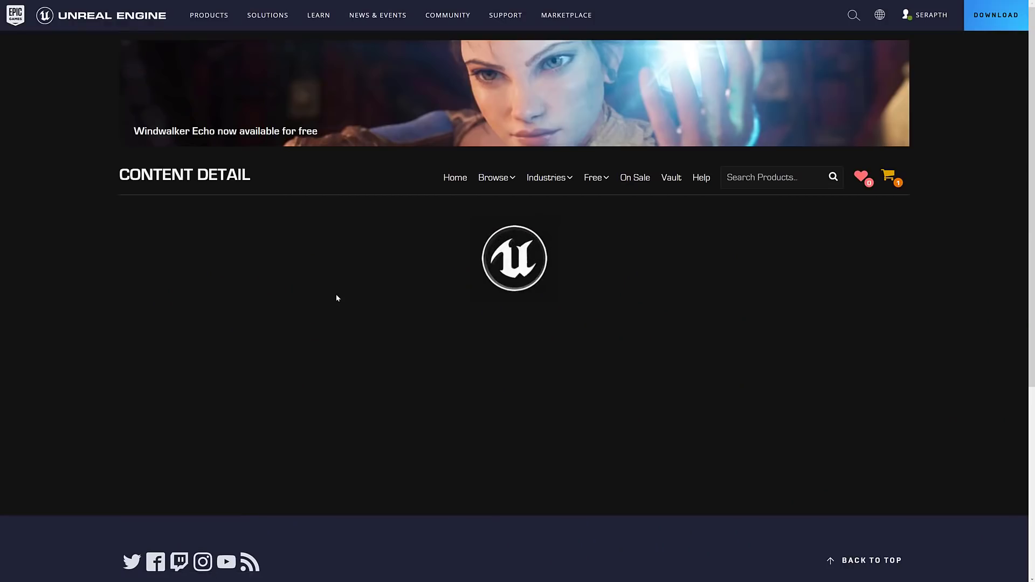